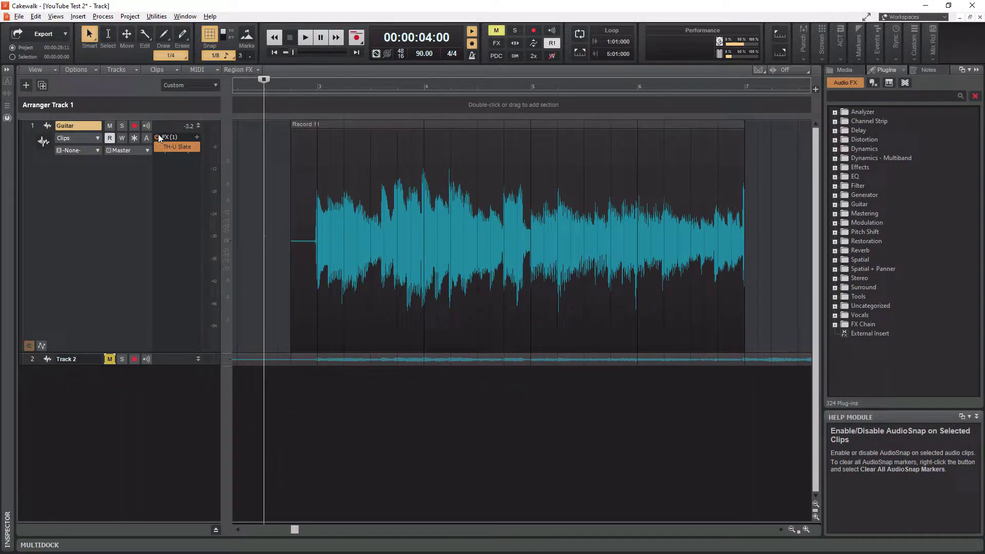
# Open the AudioSnap palette from the Views menu, over the Record 11 clip
pyautogui.click(56, 17)
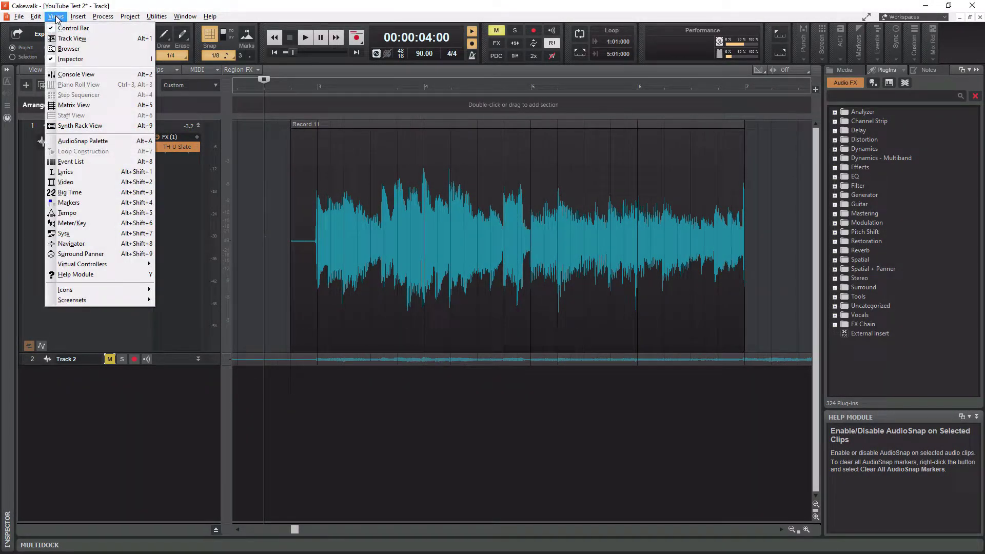
pyautogui.click(85, 141)
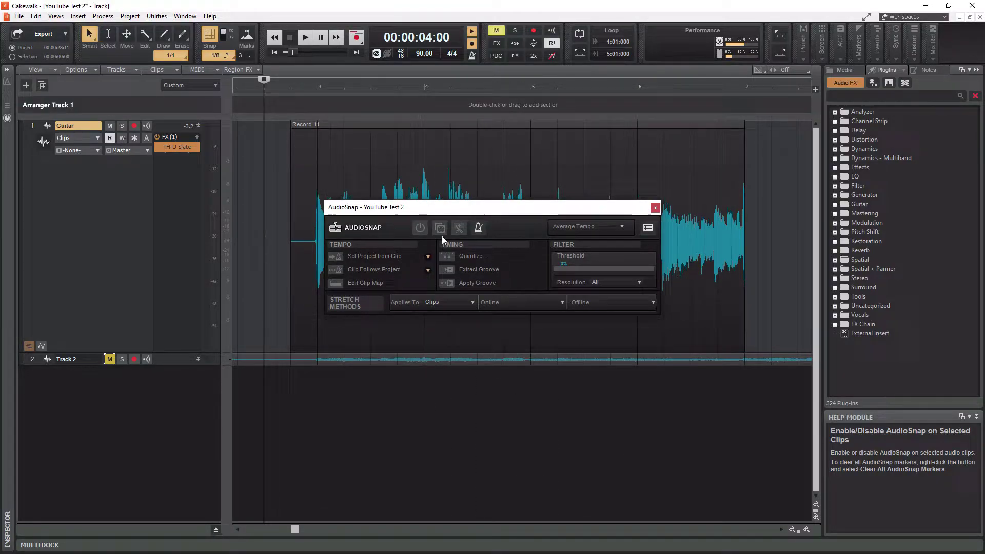
# Select the Record 11 clip and enable AudioSnap, detecting transients at an average tempo of 176
pyautogui.click(405, 124)
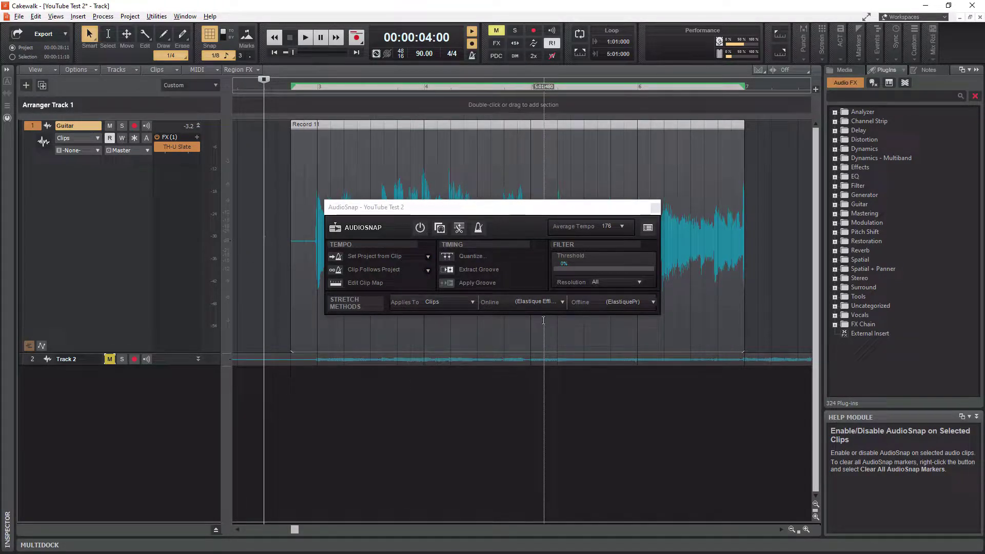
pyautogui.click(420, 229)
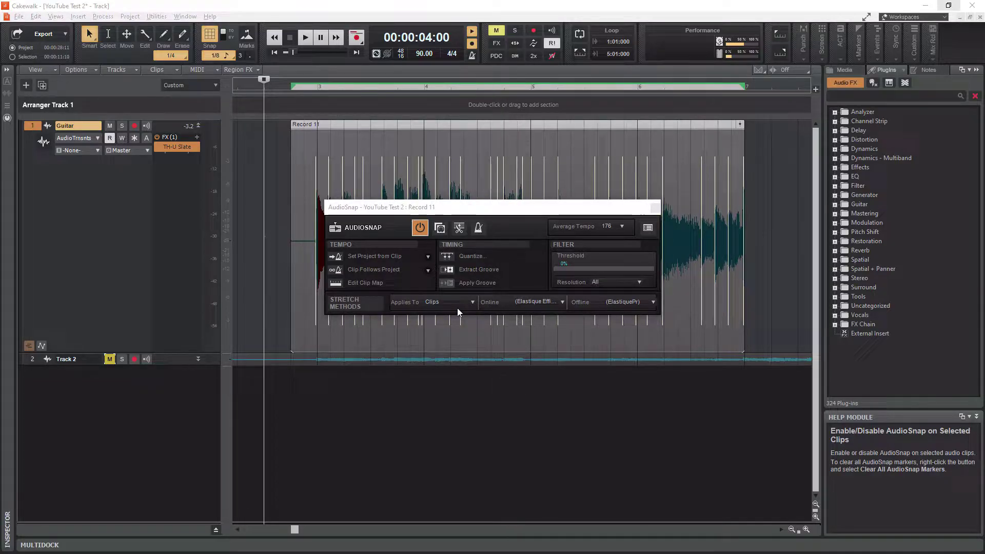
pyautogui.click(475, 256)
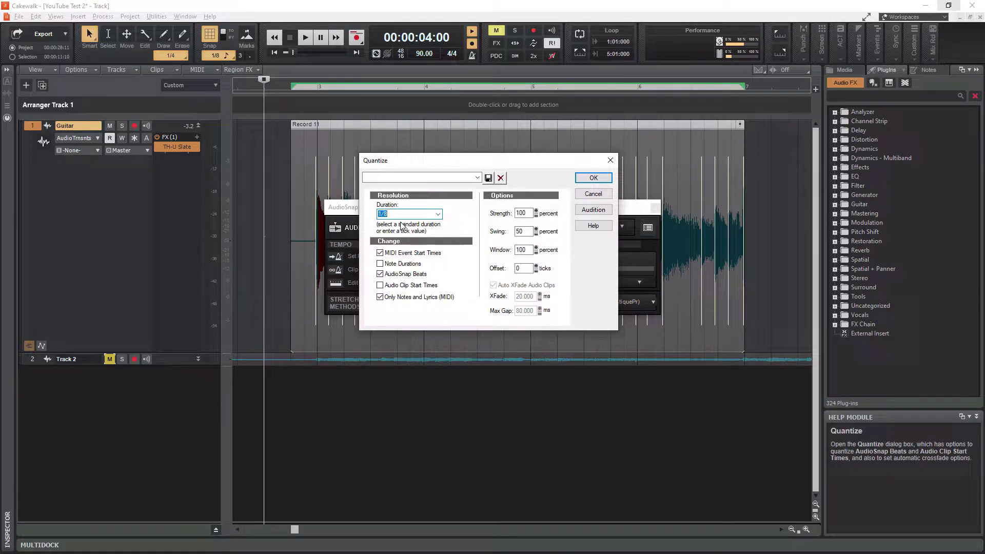
pyautogui.click(437, 214)
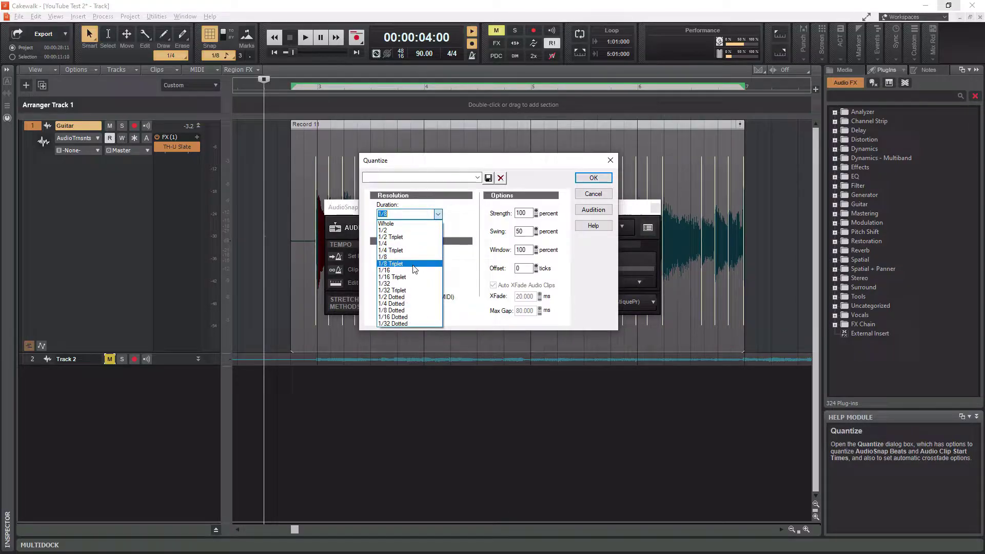
pyautogui.click(448, 160)
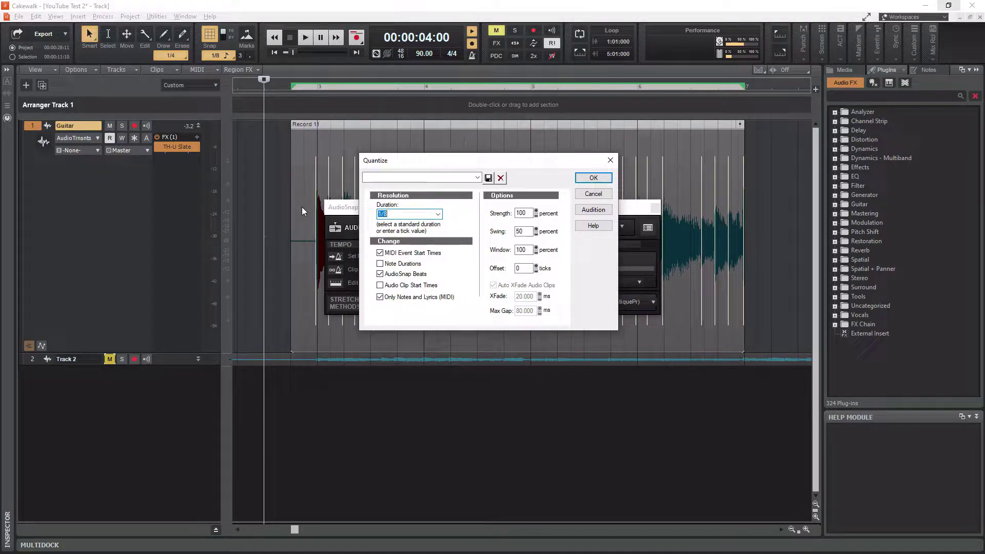
pyautogui.click(593, 194)
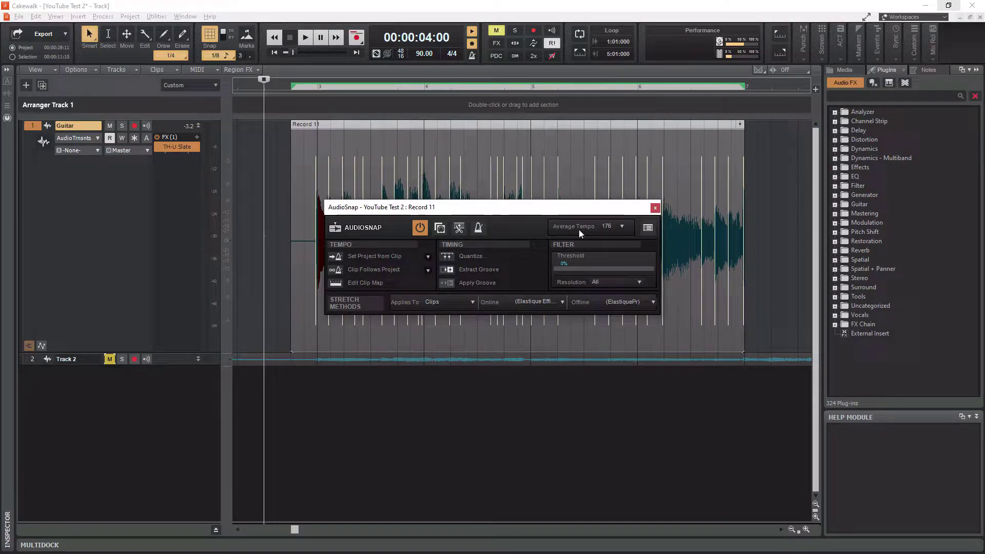
# Set the clip's average tempo to 90 and keep stretching applied to Clips
pyautogui.click(625, 227)
pyautogui.click(658, 341)
pyautogui.click(467, 303)
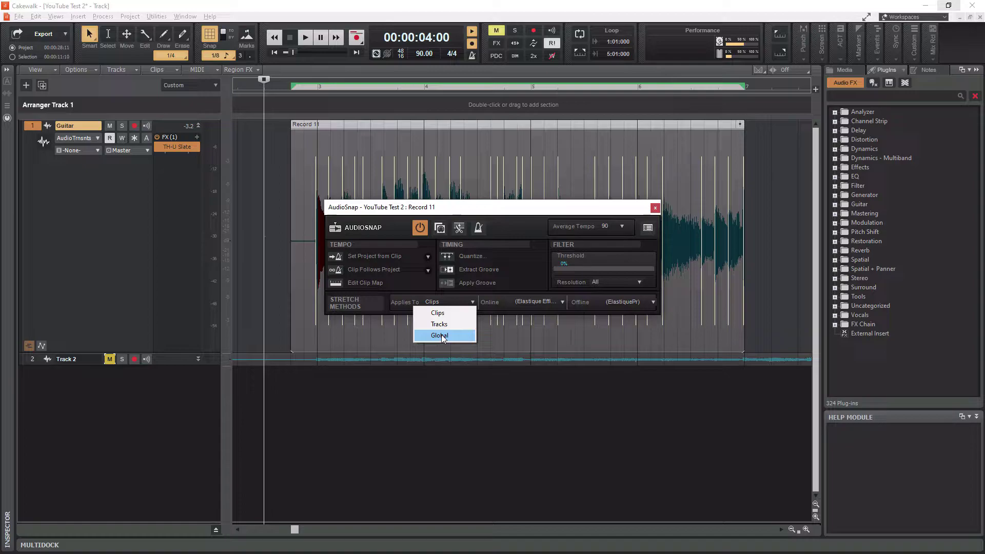
pyautogui.click(437, 313)
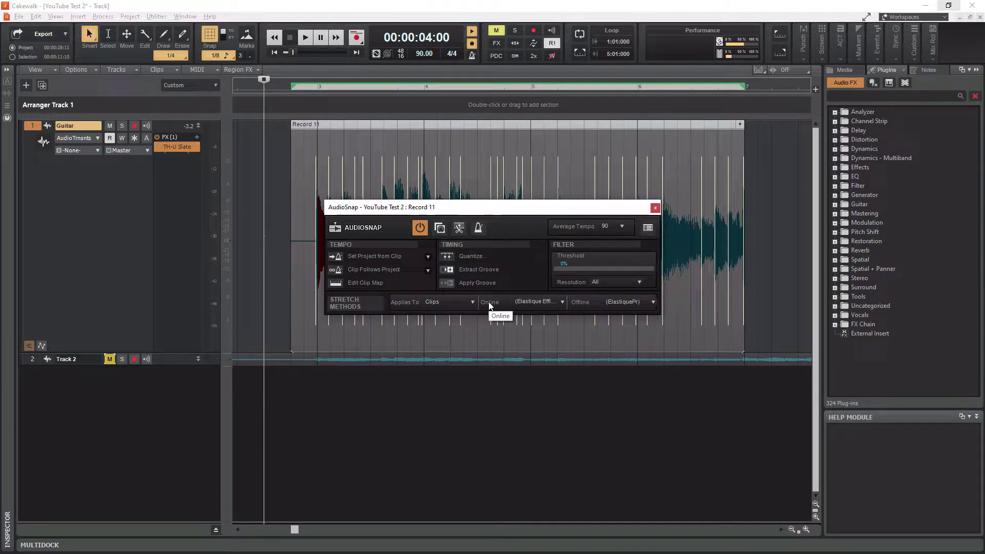
pyautogui.click(562, 302)
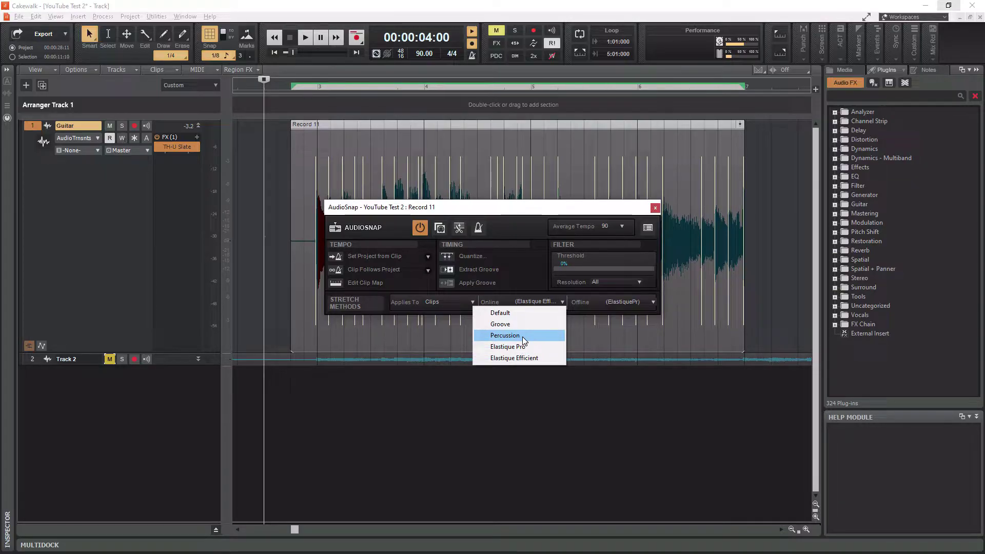
# Choose Elastique Pro for both online and offline stretching
pyautogui.click(517, 346)
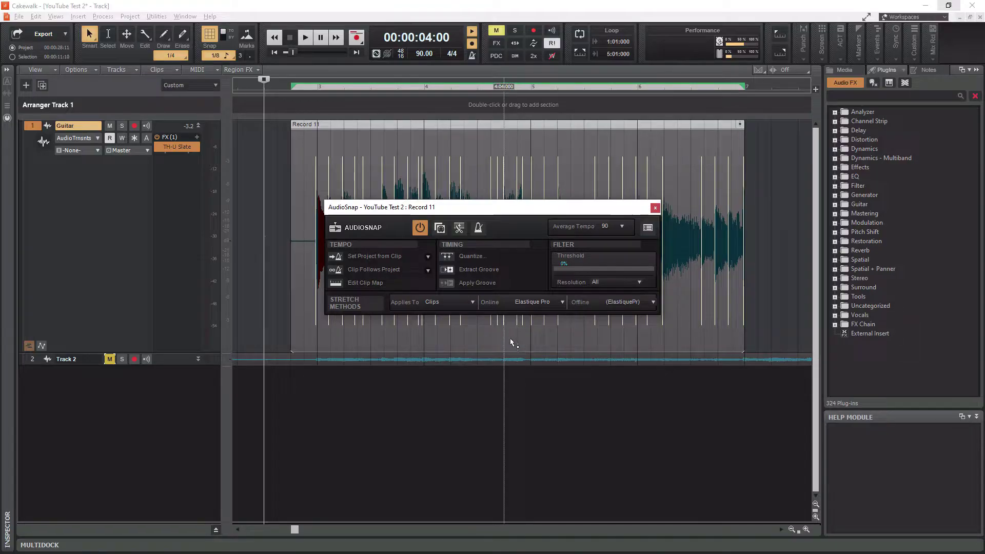
pyautogui.click(648, 302)
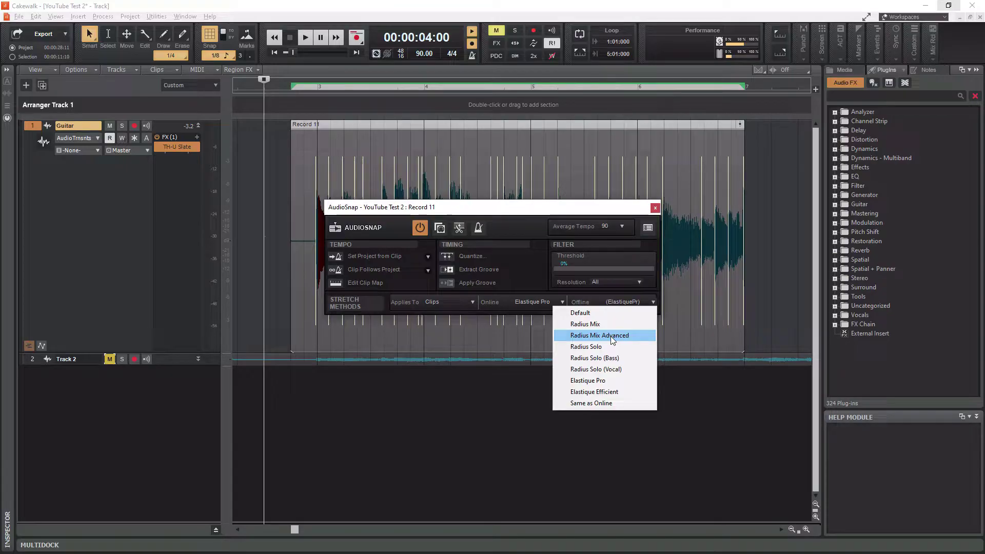
pyautogui.click(610, 380)
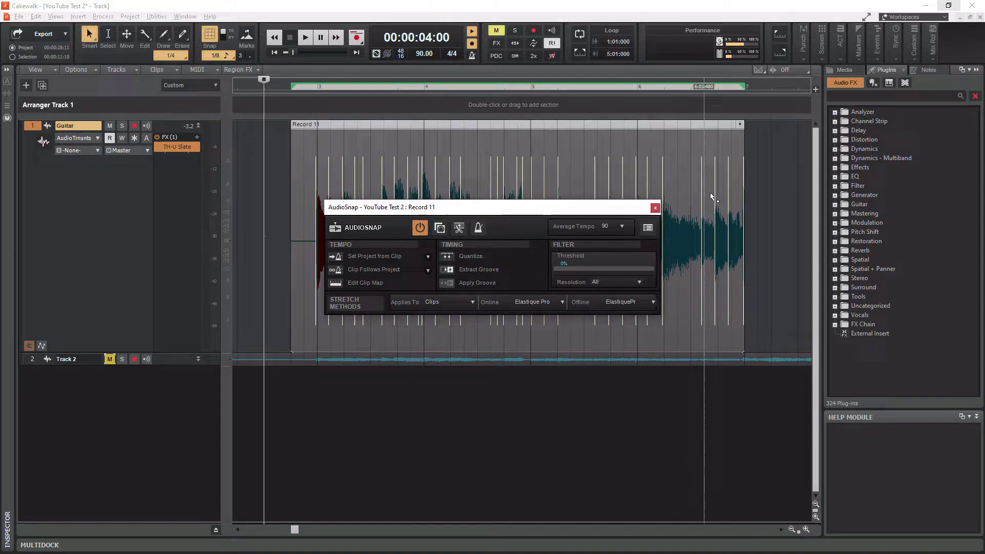
# Reposition the AudioSnap palette, try the Threshold slider, and toggle Set Clip Timebase
pyautogui.moveTo(511, 208); pyautogui.dragTo(456, 325)
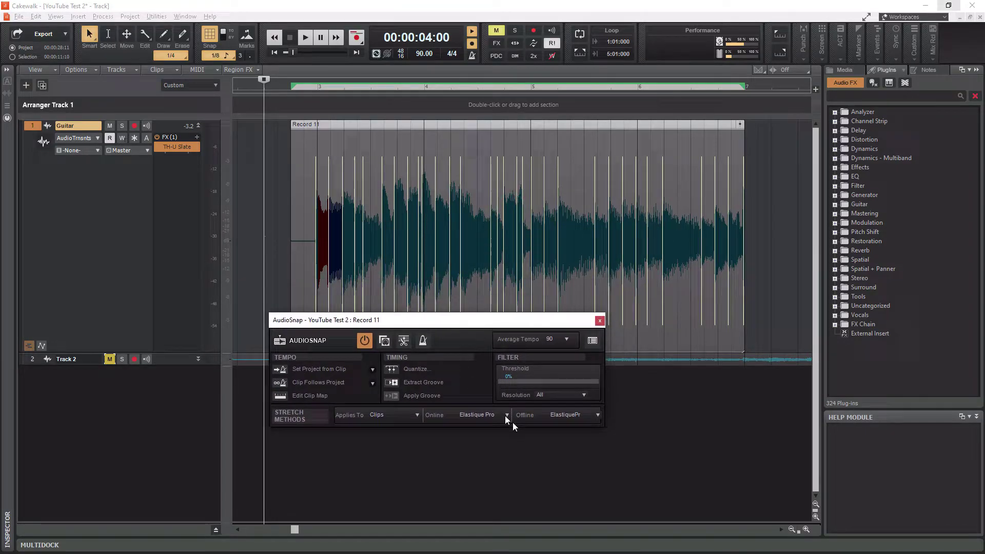
pyautogui.click(498, 380)
pyautogui.moveTo(498, 380)
pyautogui.mouseDown()
pyautogui.moveTo(598, 380)
pyautogui.moveTo(498, 380)
pyautogui.mouseUp()
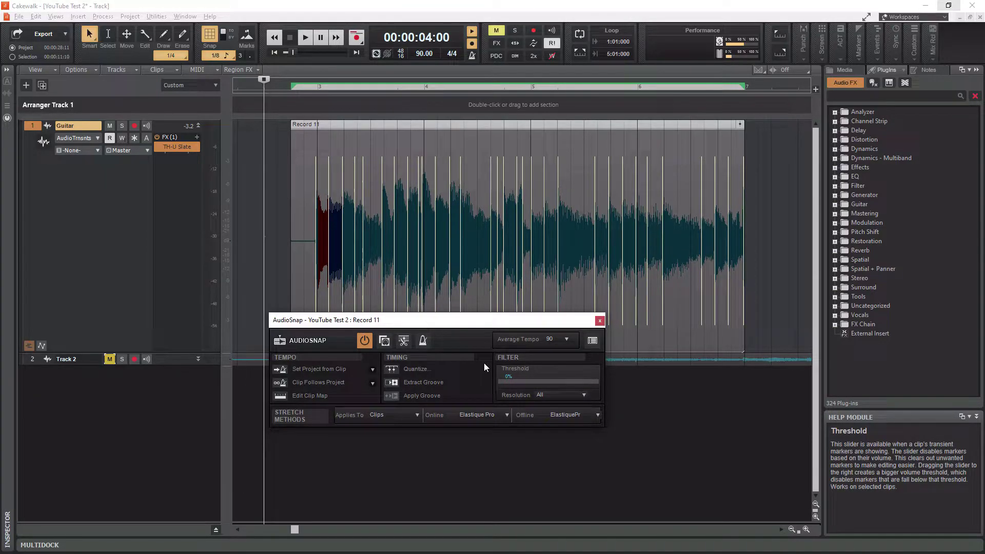
pyautogui.moveTo(499, 358); pyautogui.dragTo(527, 334)
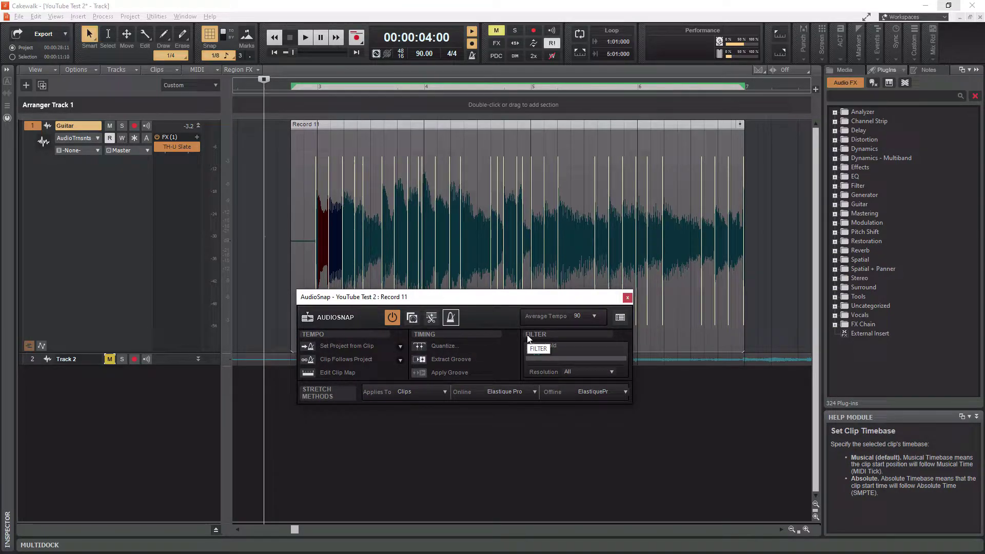
pyautogui.click(430, 315)
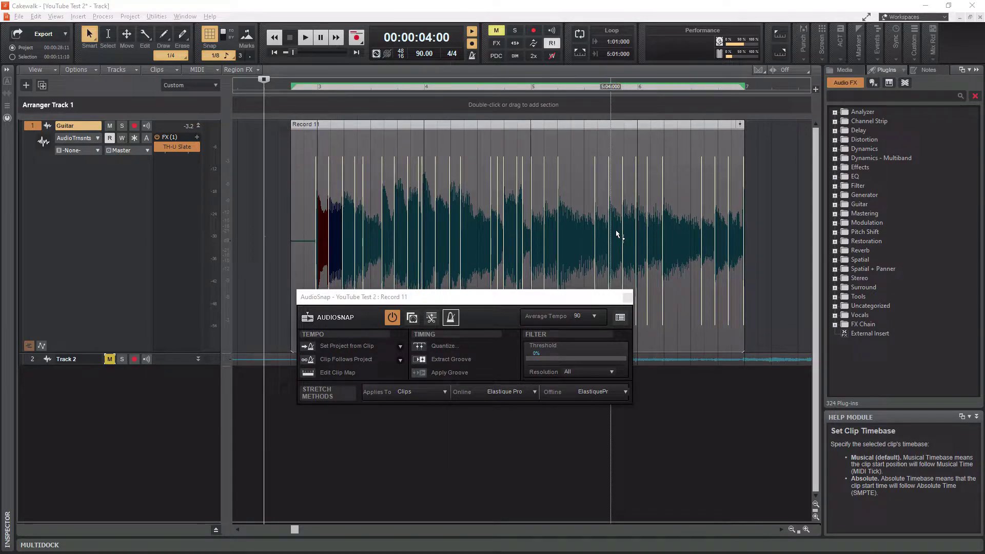
# Play the guitar clip from near its start to listen
pyautogui.click(302, 87)
pyautogui.press('space')
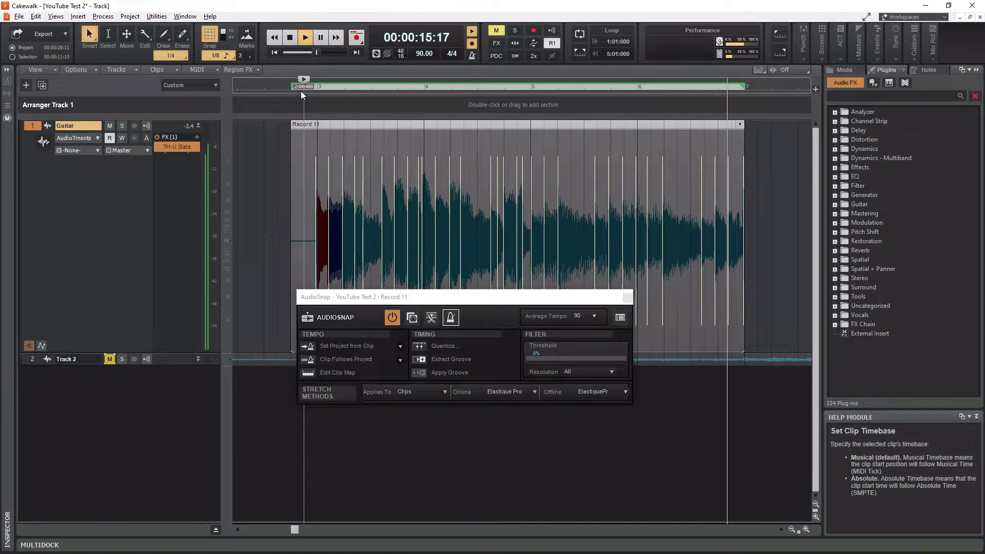
pyautogui.press('space')
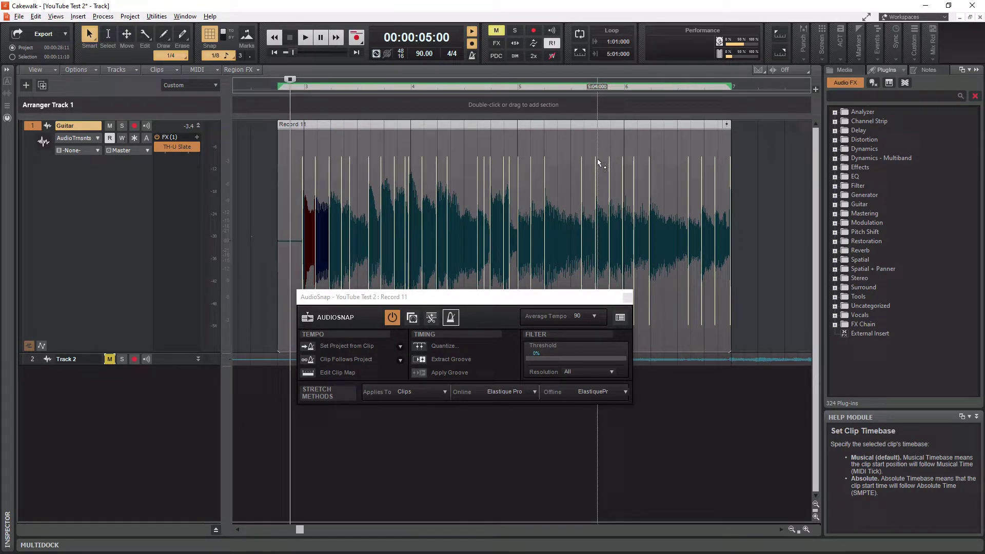
# Draw vertical grid lines In Front of Clips via Views > Display
pyautogui.click(53, 69)
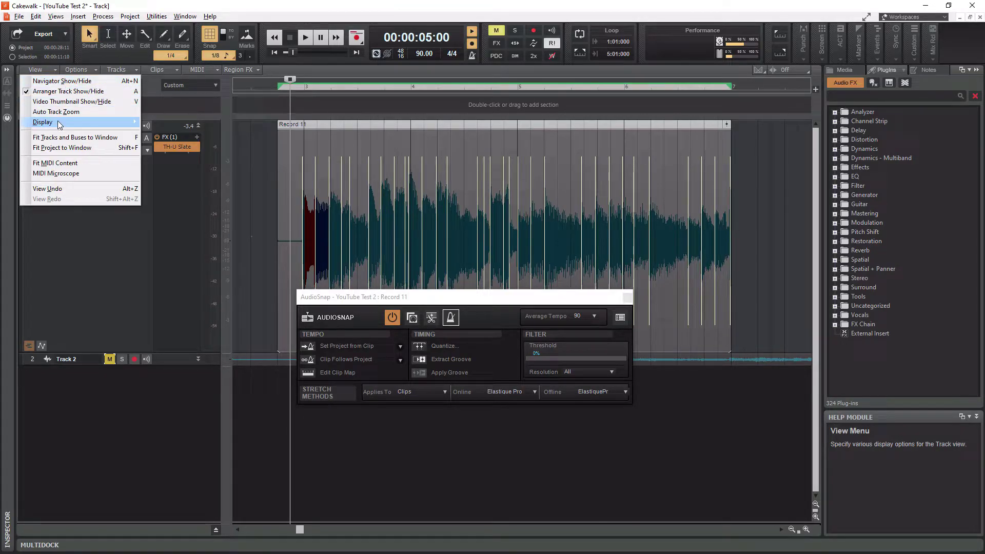
pyautogui.moveTo(60, 124)
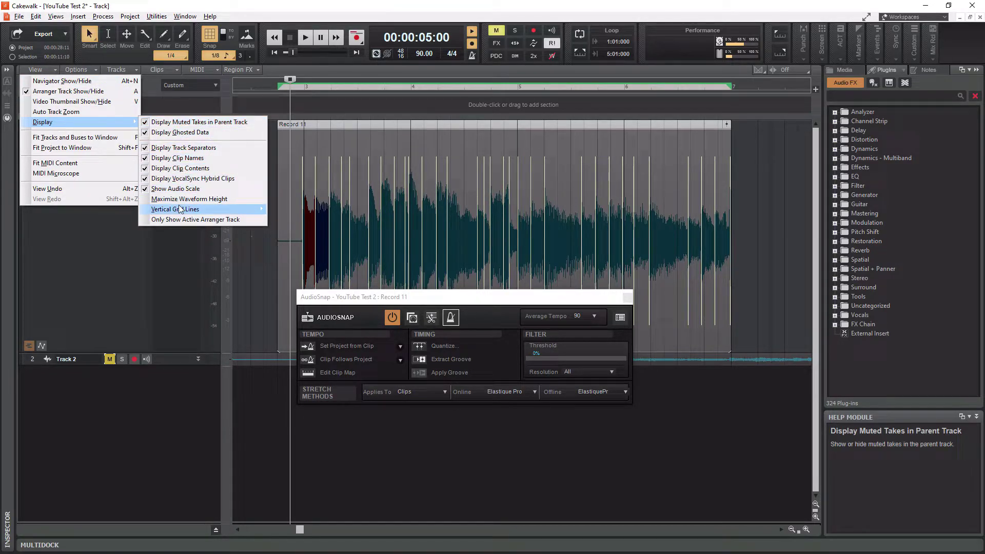
pyautogui.moveTo(180, 210)
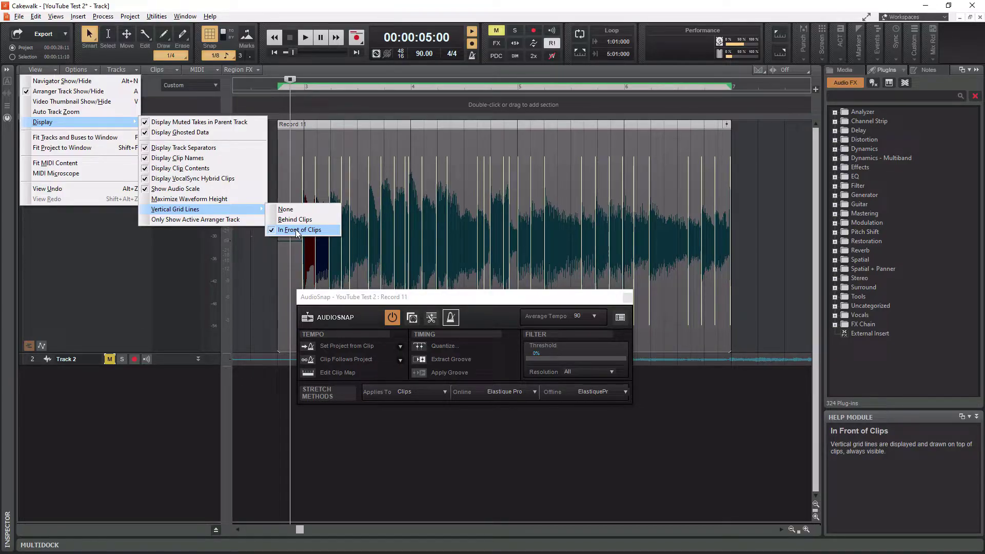
pyautogui.click(759, 198)
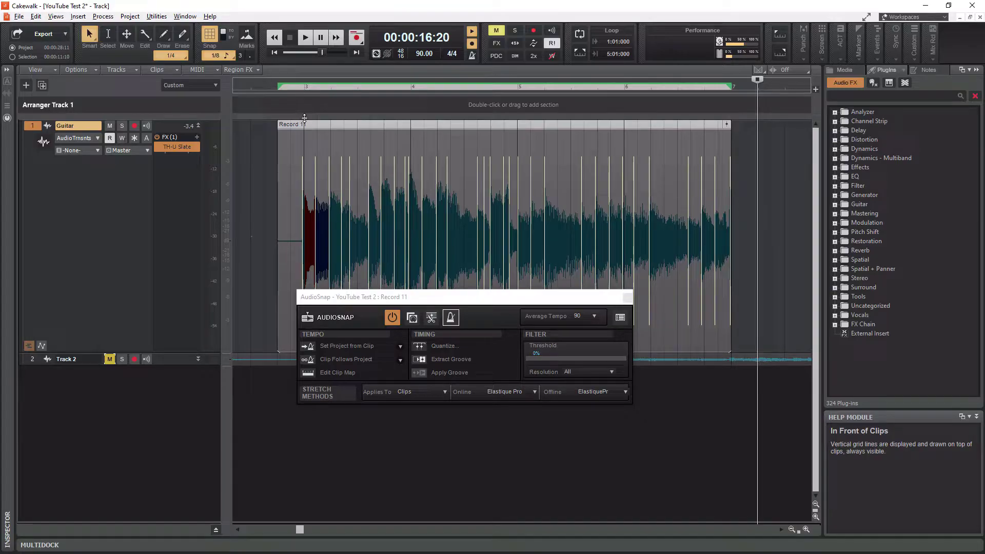
# Zoom in and out, scroll back to the clip's start, and return the now time to 4:10
pyautogui.hotkey('ctrl', 'Right')
pyautogui.hotkey('ctrl', 'Right')
pyautogui.hotkey('ctrl', 'Right')
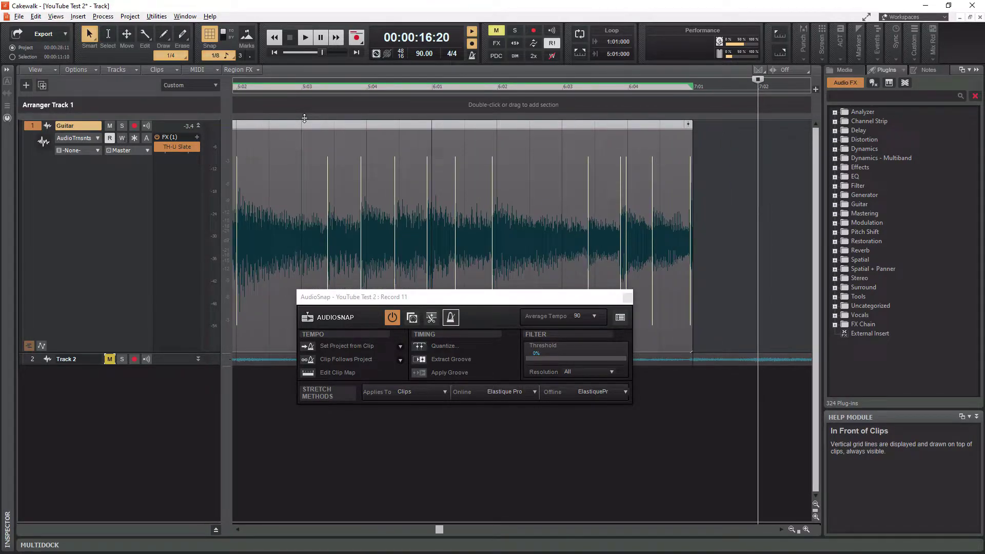
pyautogui.hotkey('ctrl', 'Left')
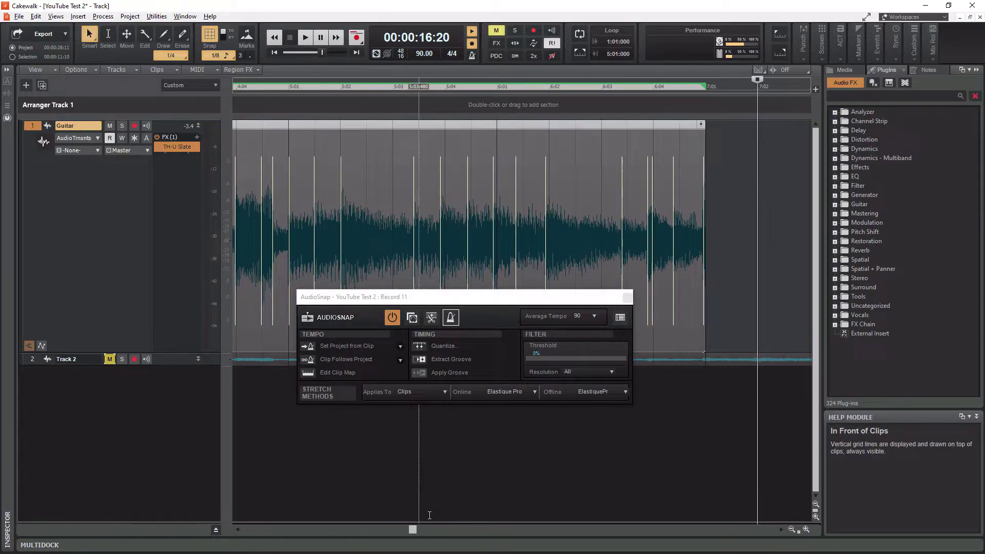
pyautogui.moveTo(411, 529); pyautogui.dragTo(312, 529)
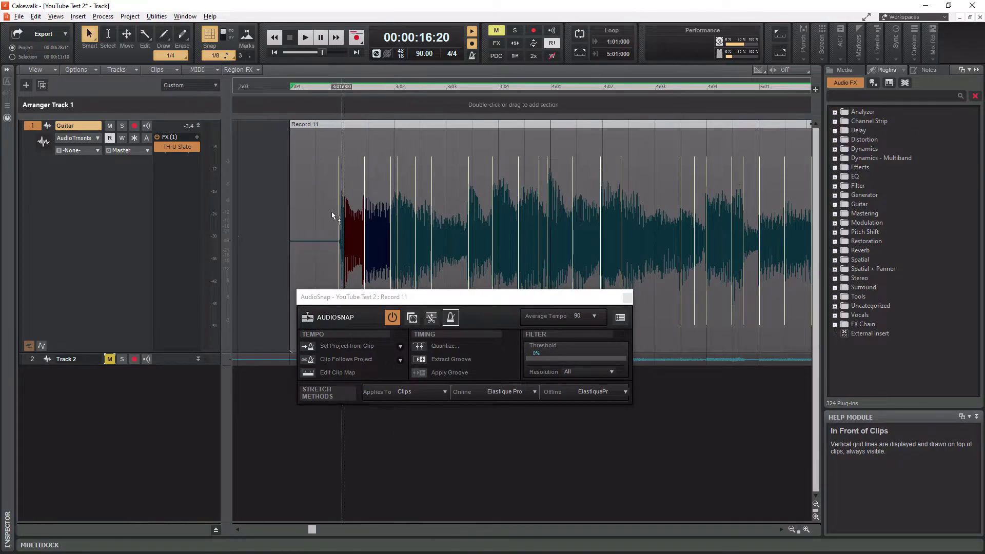
pyautogui.press('w')
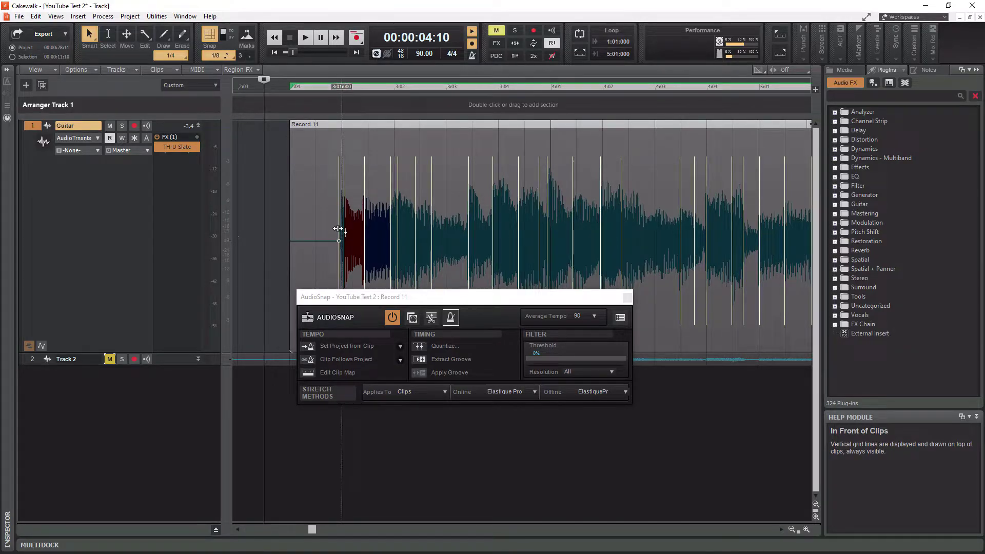
# Disable the clip's first transient marker and the one near its end
pyautogui.click(343, 232)
pyautogui.rightClick(344, 236)
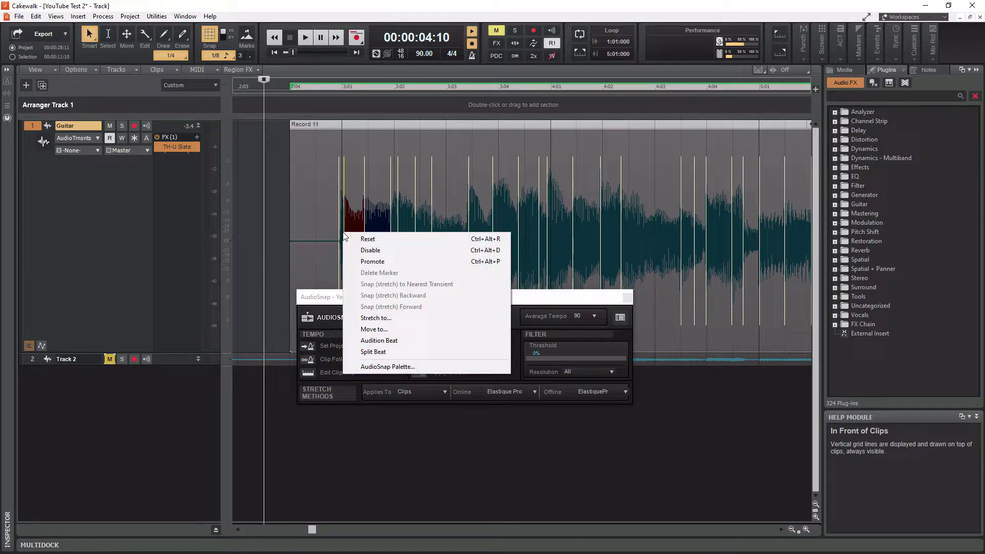
pyautogui.click(370, 250)
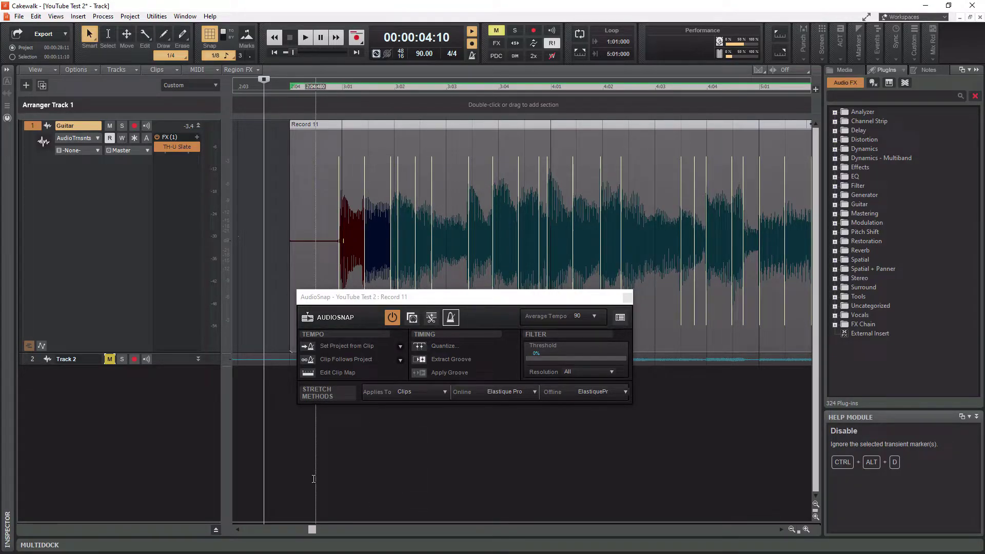
pyautogui.moveTo(310, 528); pyautogui.dragTo(433, 529)
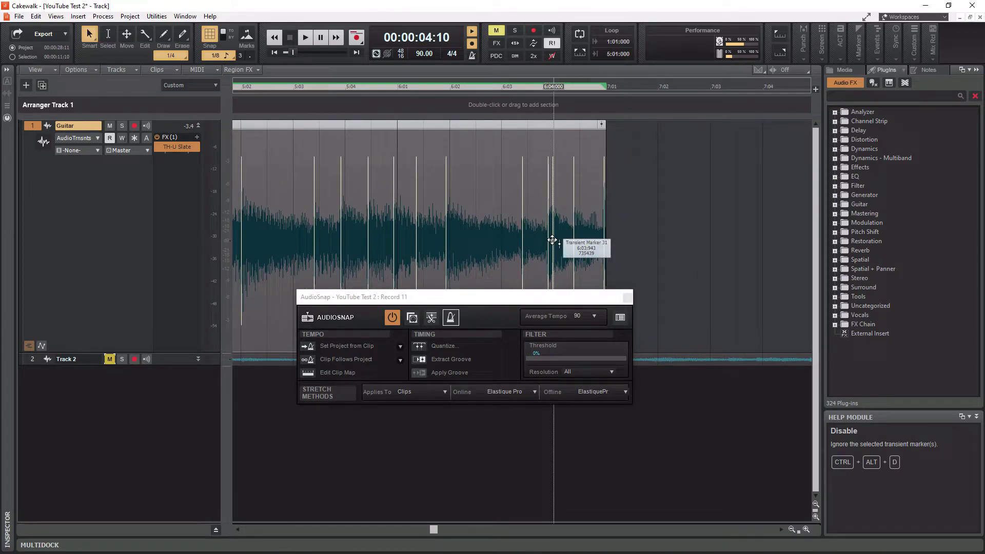
pyautogui.click(552, 239)
pyautogui.rightClick(553, 240)
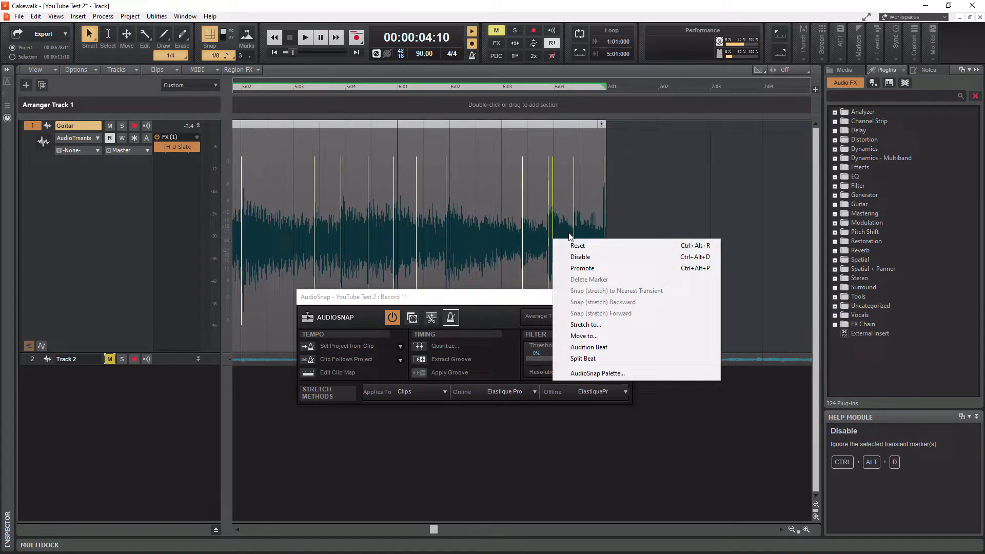
pyautogui.click(581, 257)
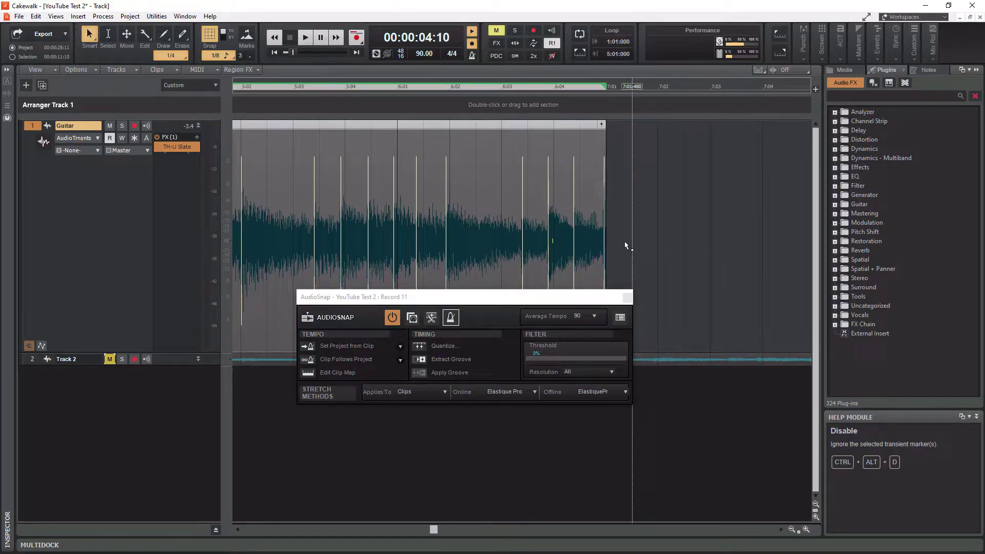
# Play from 5:00 to check, then disable the unwanted marker after the opening notes
pyautogui.moveTo(435, 529); pyautogui.dragTo(306, 528)
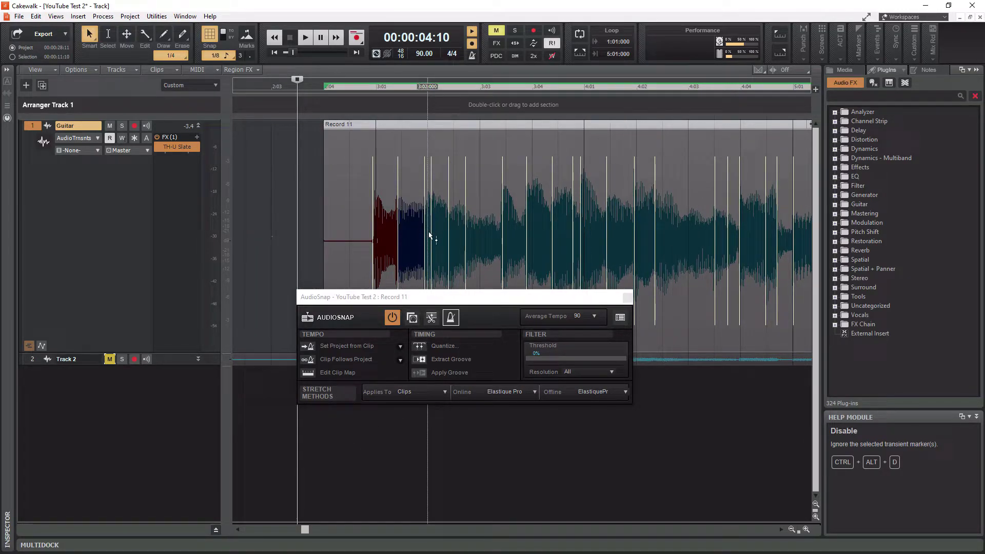
pyautogui.click(352, 87)
pyautogui.press('space')
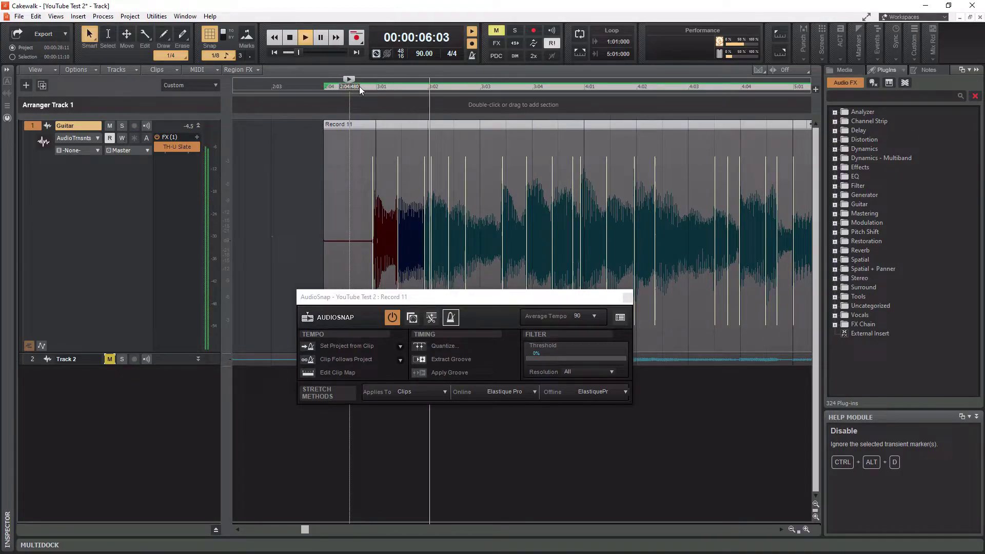
pyautogui.press('space')
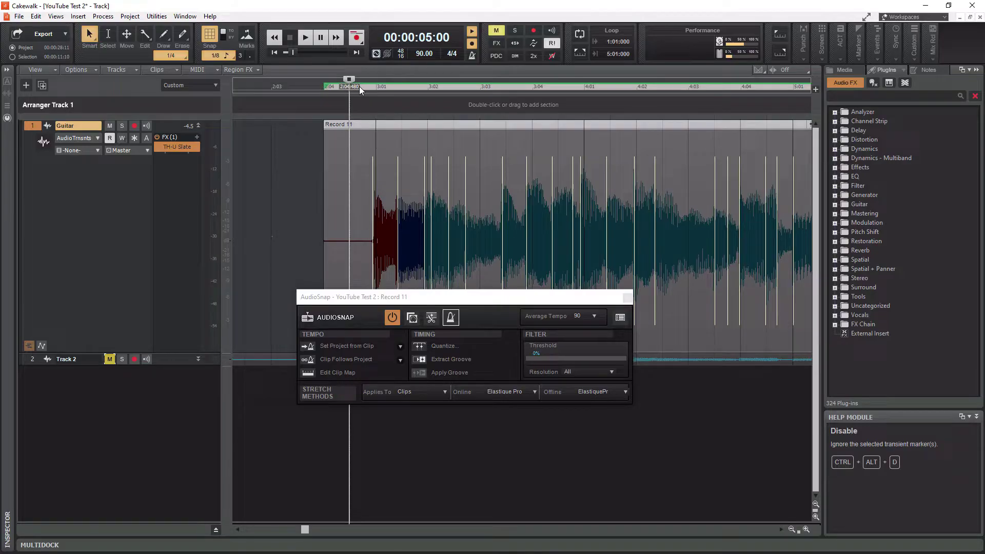
pyautogui.click(431, 236)
pyautogui.rightClick(432, 239)
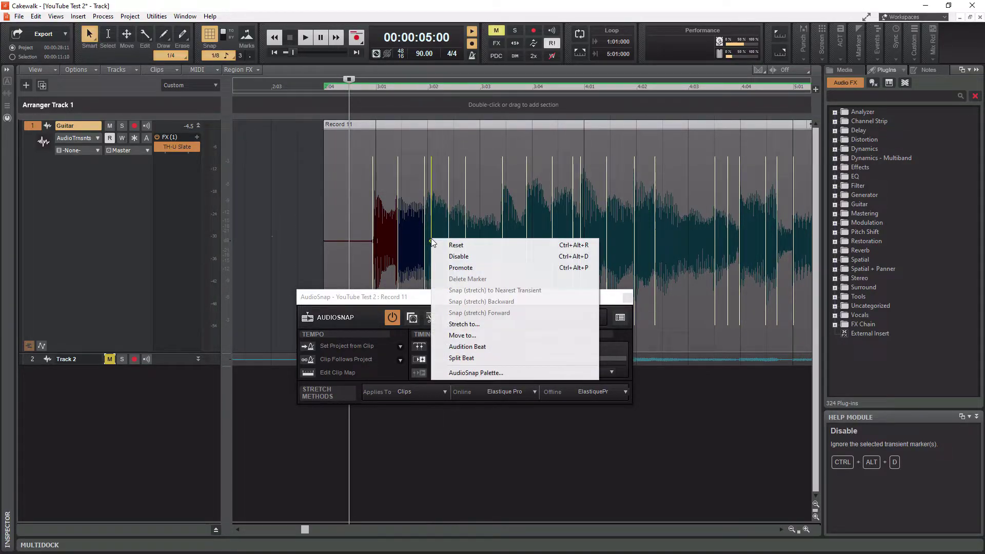
pyautogui.click(453, 256)
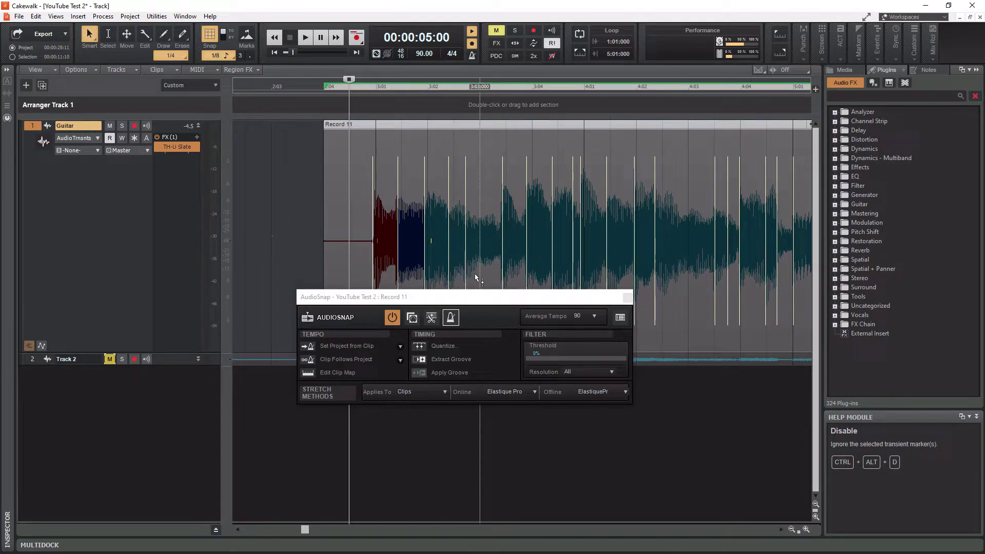
pyautogui.moveTo(305, 529)
pyautogui.mouseDown()
pyautogui.moveTo(414, 533)
pyautogui.moveTo(275, 529)
pyautogui.moveTo(320, 531)
pyautogui.moveTo(306, 531)
pyautogui.mouseUp()
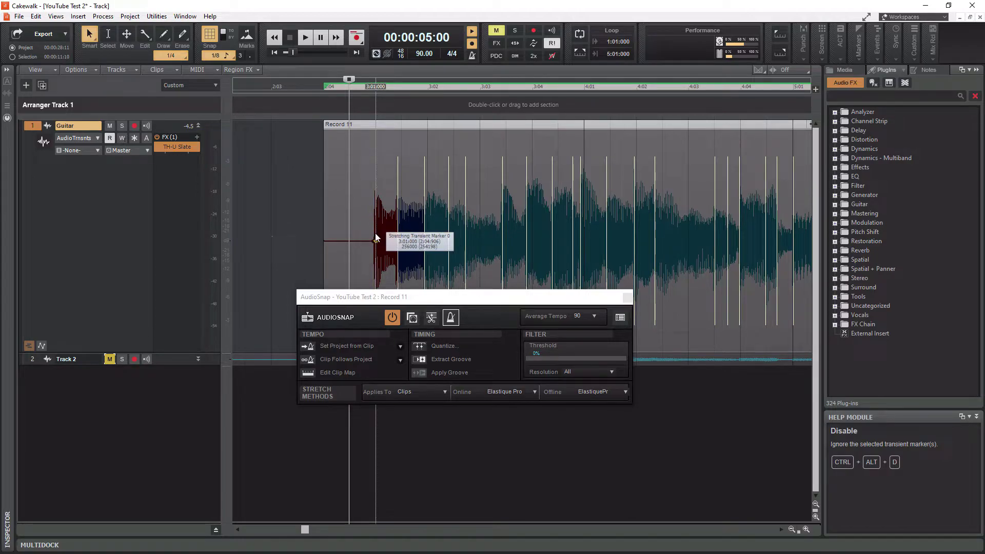
# Drag four transient markers onto grid lines, with Transient Marker 2 at 3:01:480
pyautogui.moveTo(372, 234); pyautogui.dragTo(398, 243)
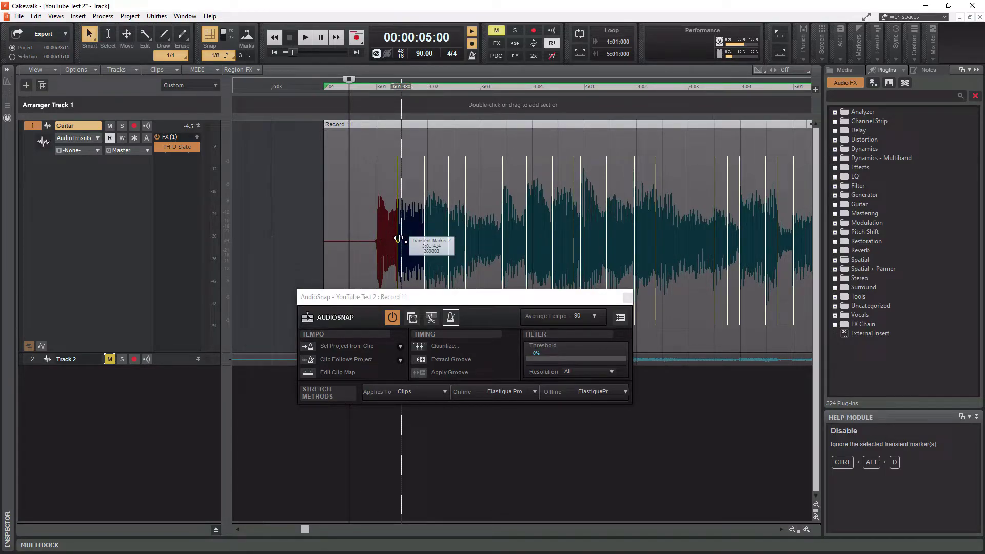
pyautogui.moveTo(398, 238); pyautogui.dragTo(402, 243)
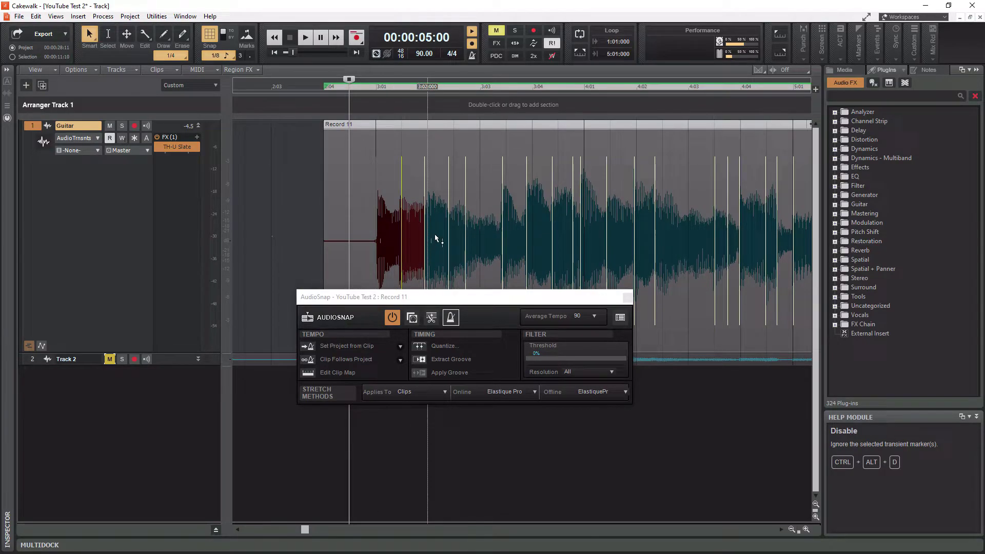
pyautogui.moveTo(426, 238); pyautogui.dragTo(429, 239)
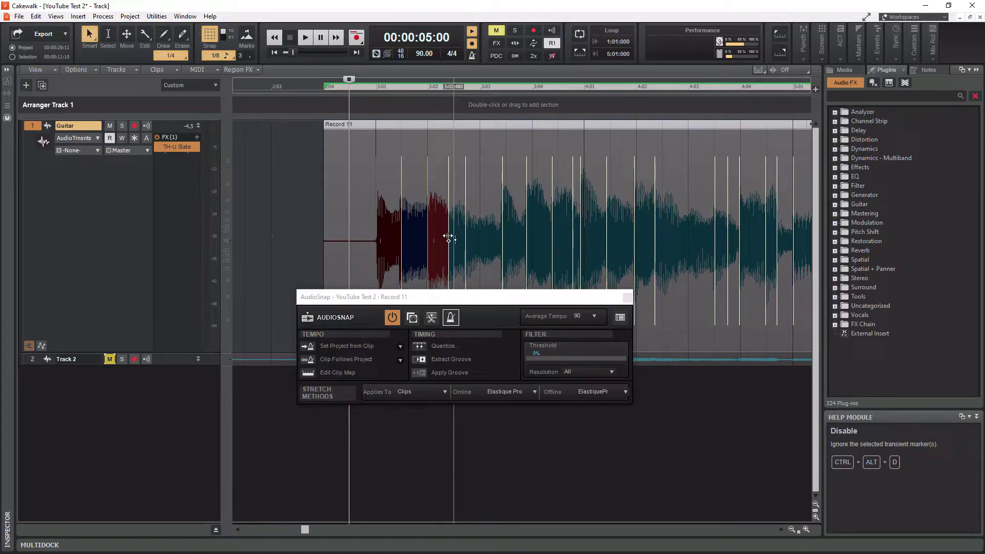
pyautogui.moveTo(448, 236); pyautogui.dragTo(469, 238)
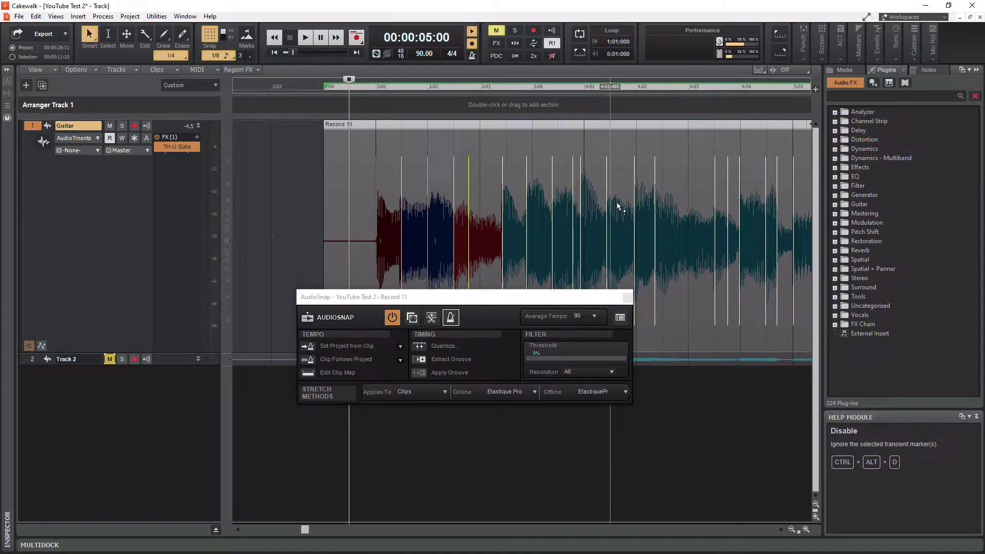
# Change Snap resolution from 1/8 to 1/16, then snap two more transient markers onto it
pyautogui.click(220, 57)
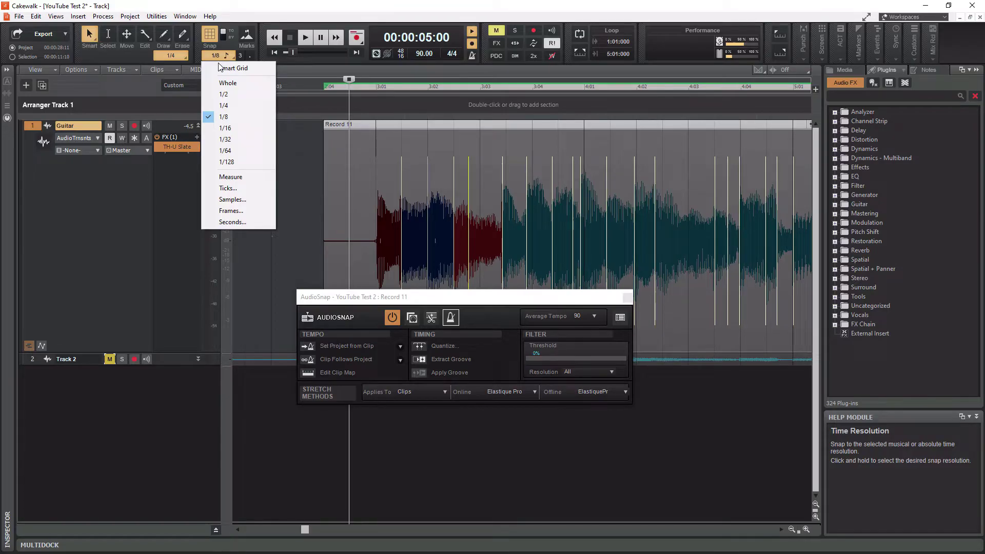
pyautogui.click(224, 128)
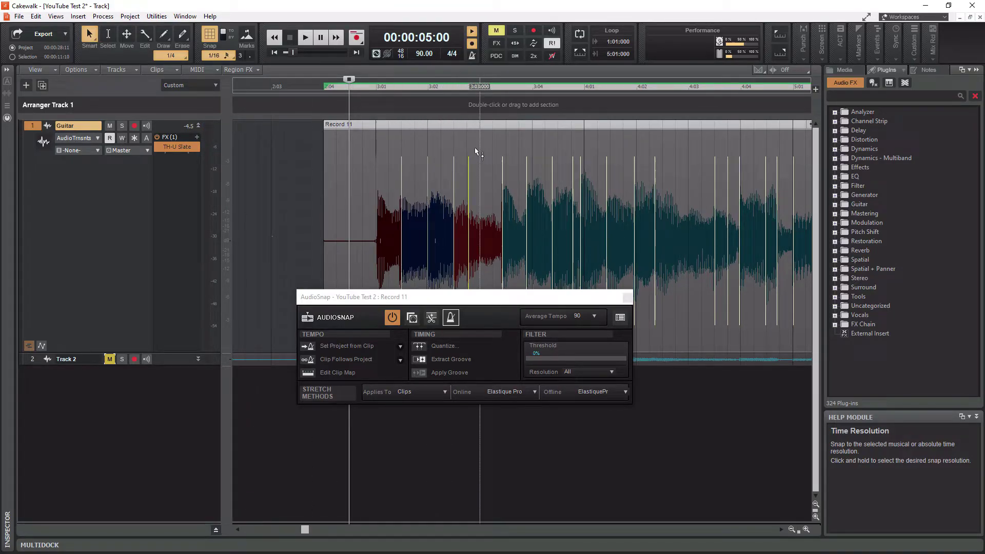
pyautogui.moveTo(468, 233); pyautogui.dragTo(466, 237)
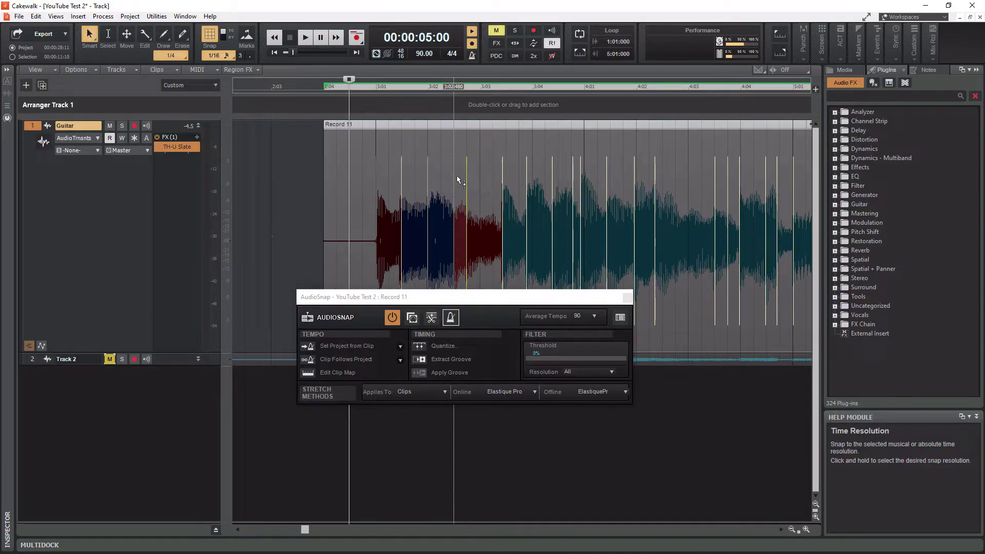
pyautogui.moveTo(502, 220); pyautogui.dragTo(571, 220)
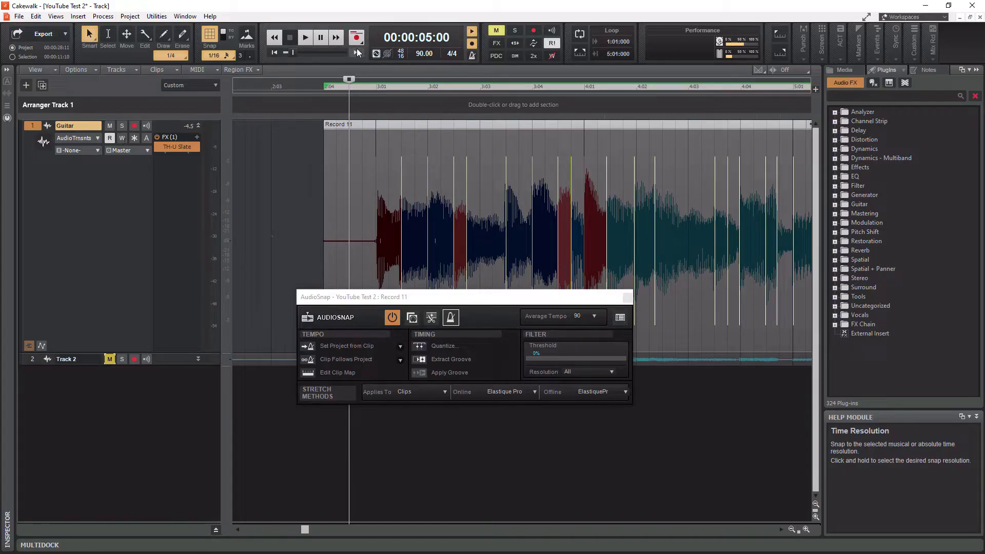
# Play back the edits, then disable Transient Marker 6 at 3:02:720 and the marker near 4:01
pyautogui.press('space')
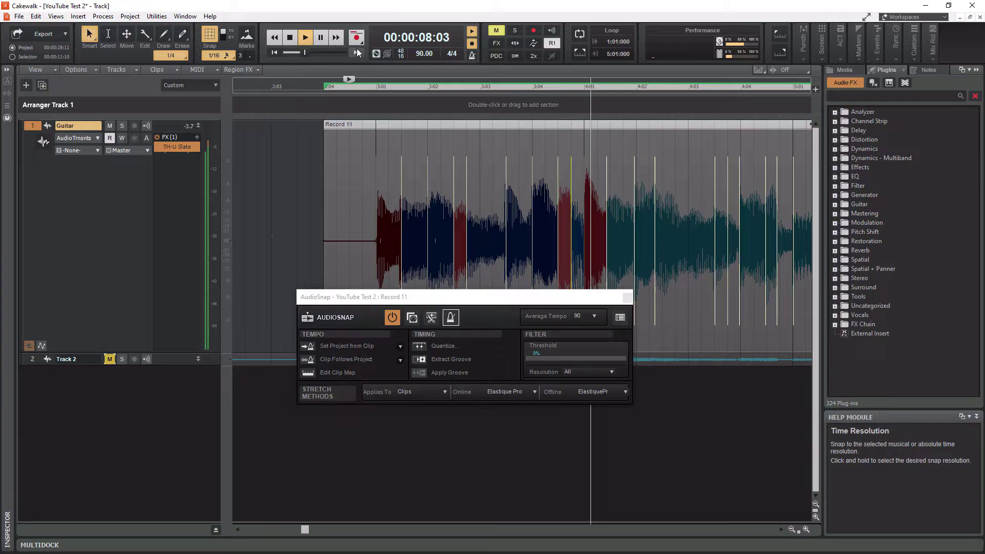
pyautogui.press('space')
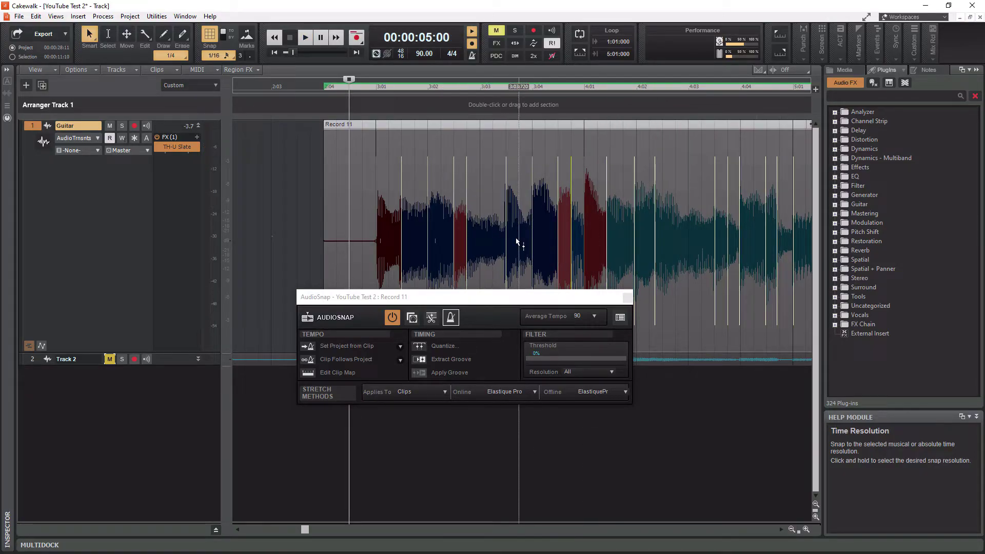
pyautogui.rightClick(465, 237)
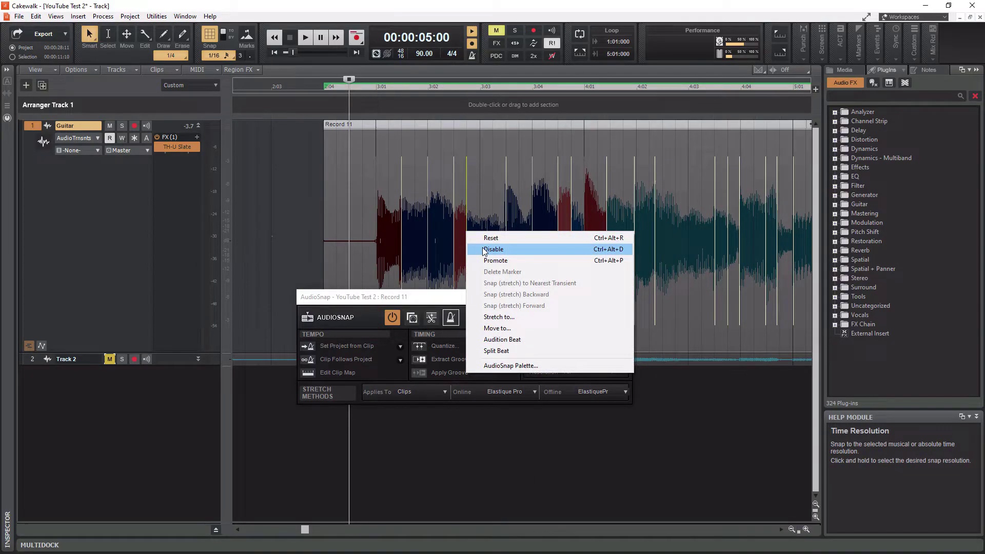
pyautogui.click(477, 249)
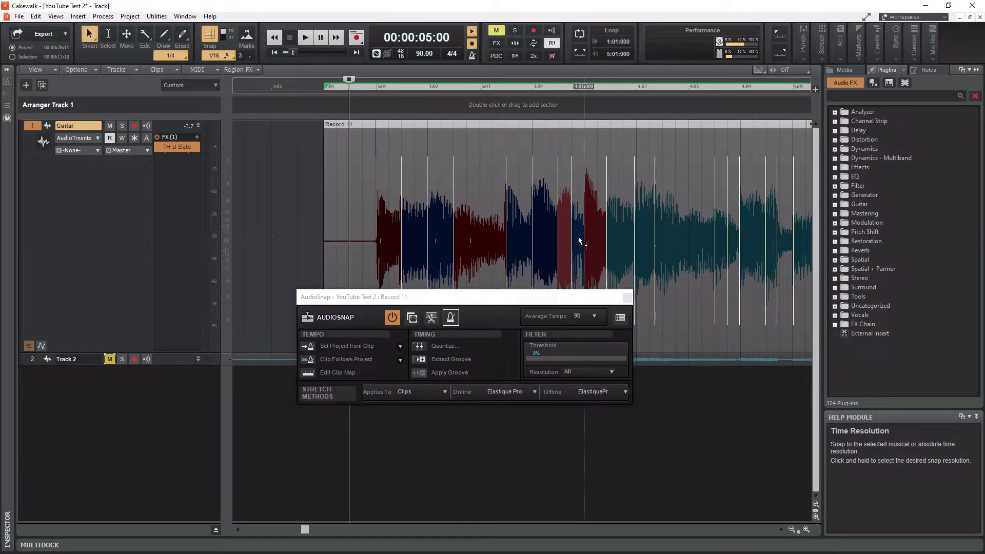
pyautogui.rightClick(571, 221)
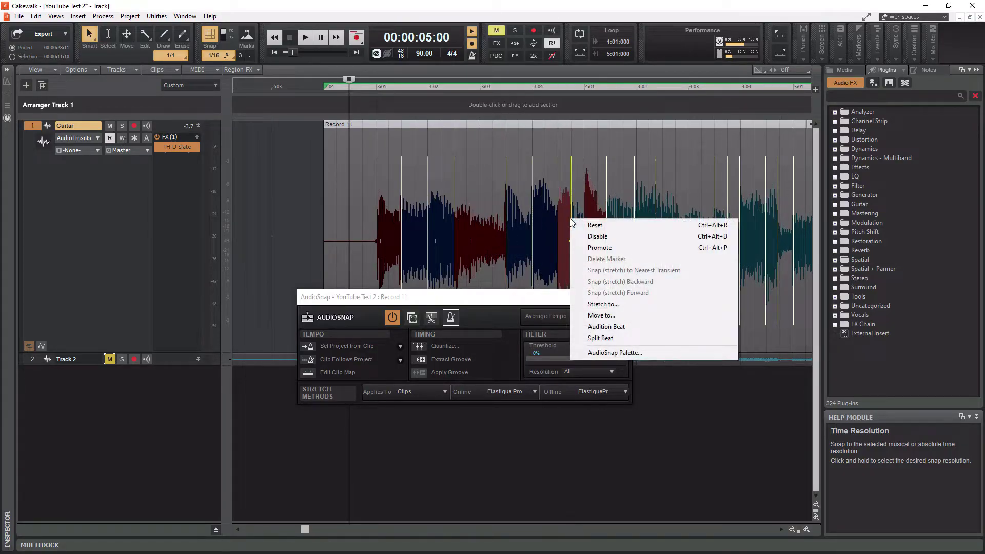
pyautogui.click(595, 236)
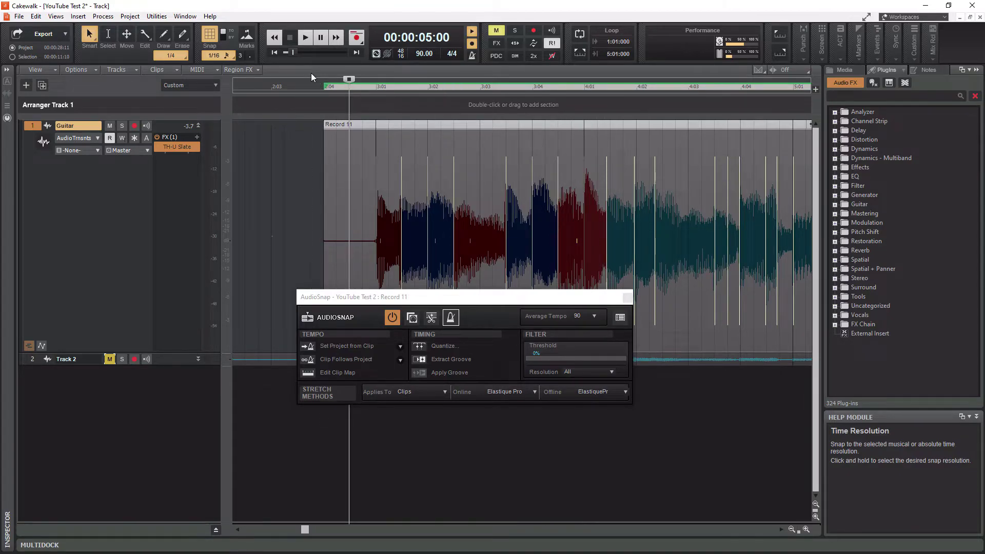
pyautogui.press('space')
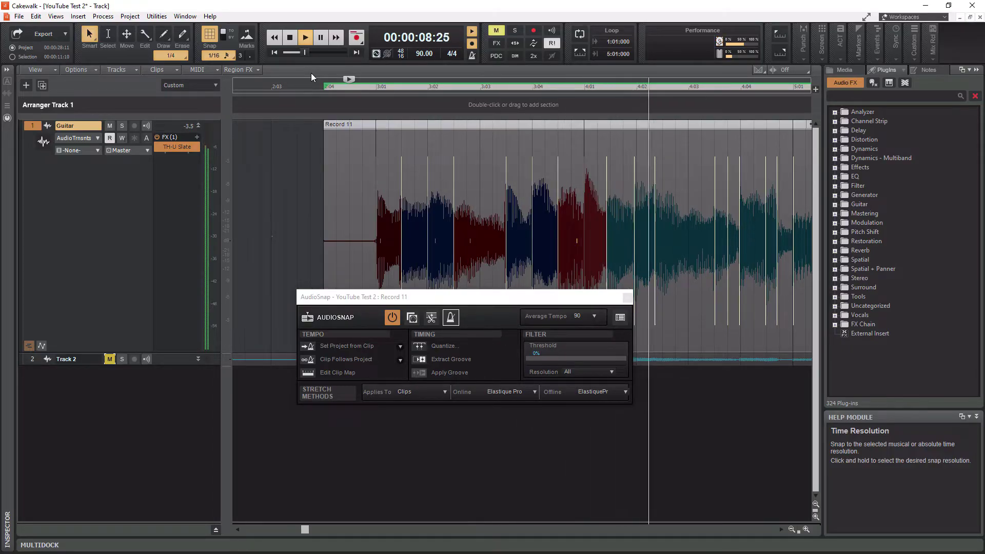
pyautogui.press('space')
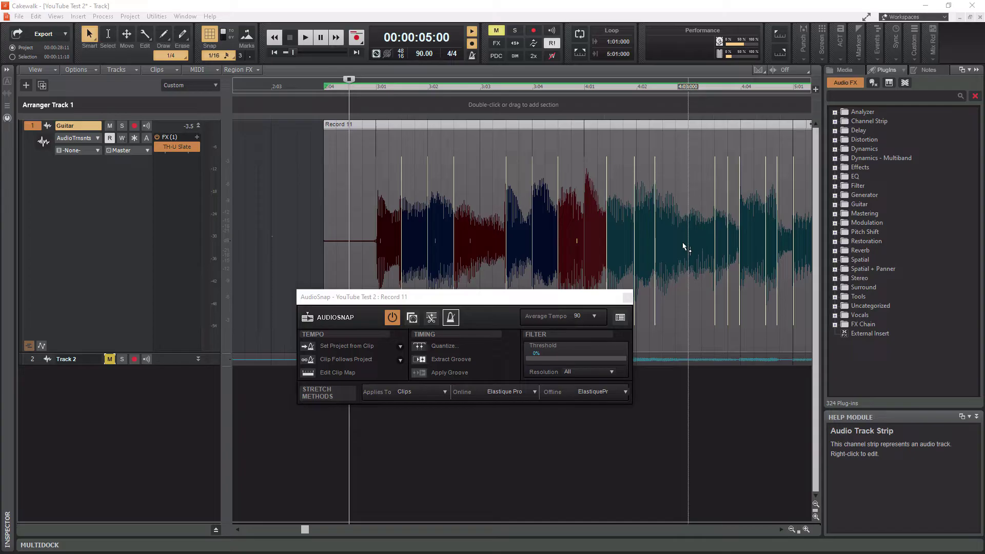
# Play back the clip, then disable the transient marker around 5:01
pyautogui.press('space')
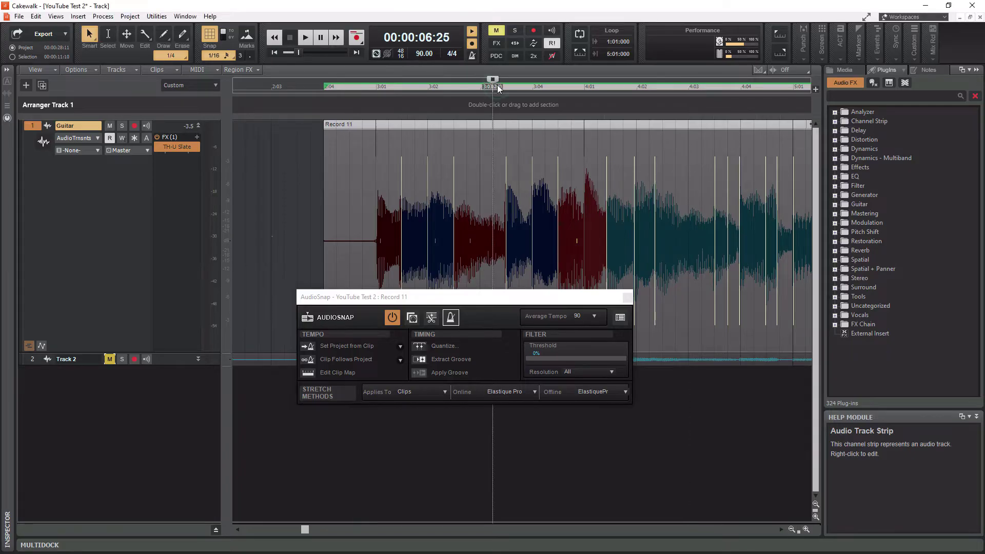
pyautogui.moveTo(305, 530); pyautogui.dragTo(380, 536)
pyautogui.press('space')
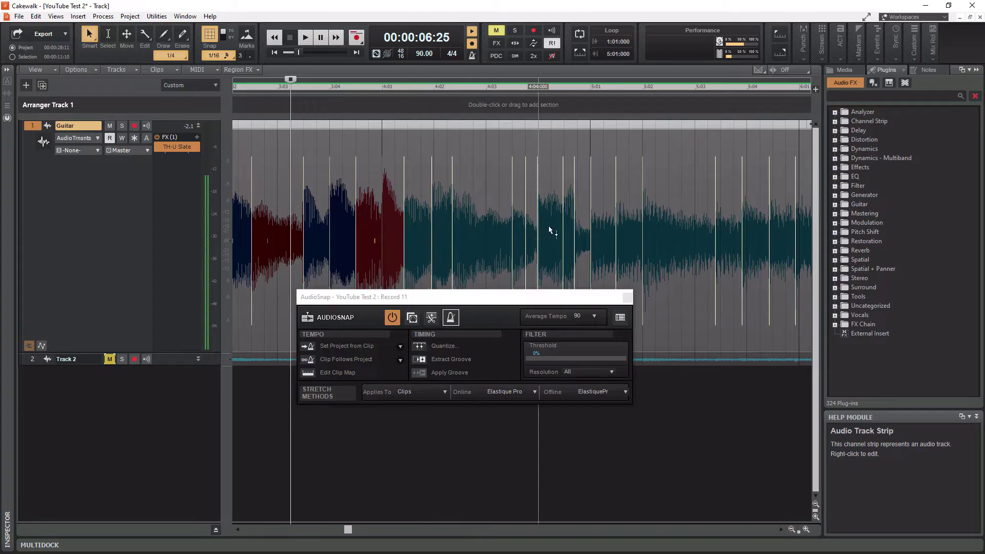
pyautogui.click(574, 236)
pyautogui.rightClick(573, 236)
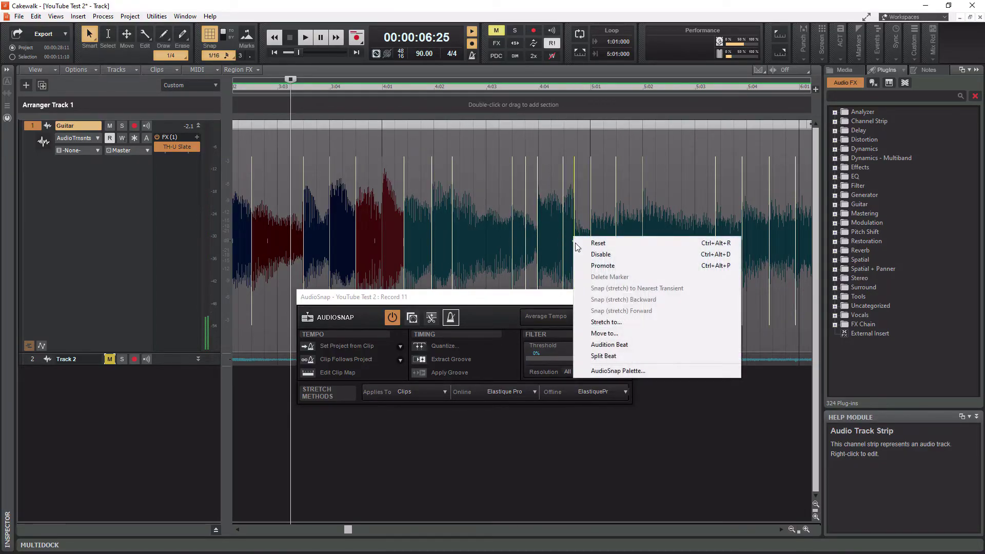
pyautogui.click(606, 259)
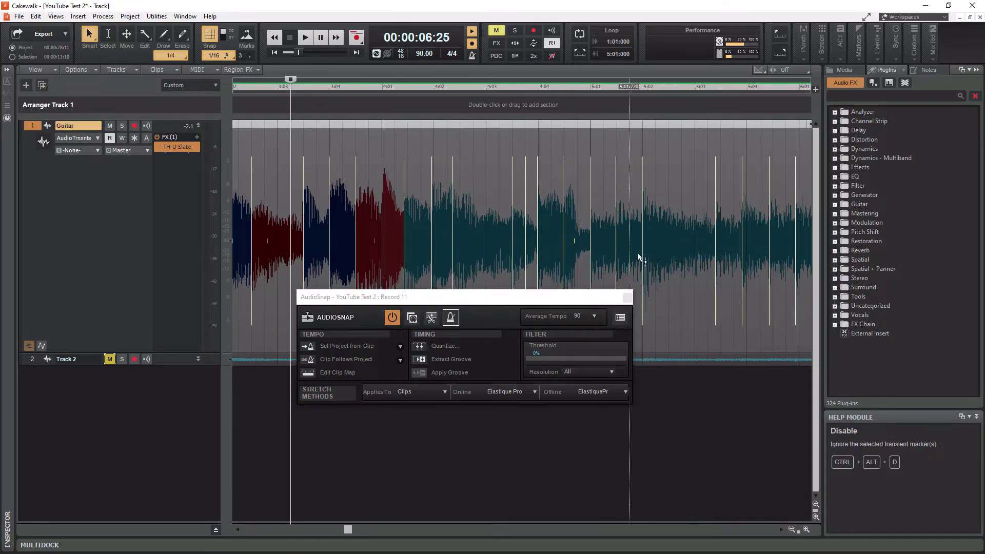
# Audition the guitar clip from around 4:04
pyautogui.click(574, 88)
pyautogui.press('space')
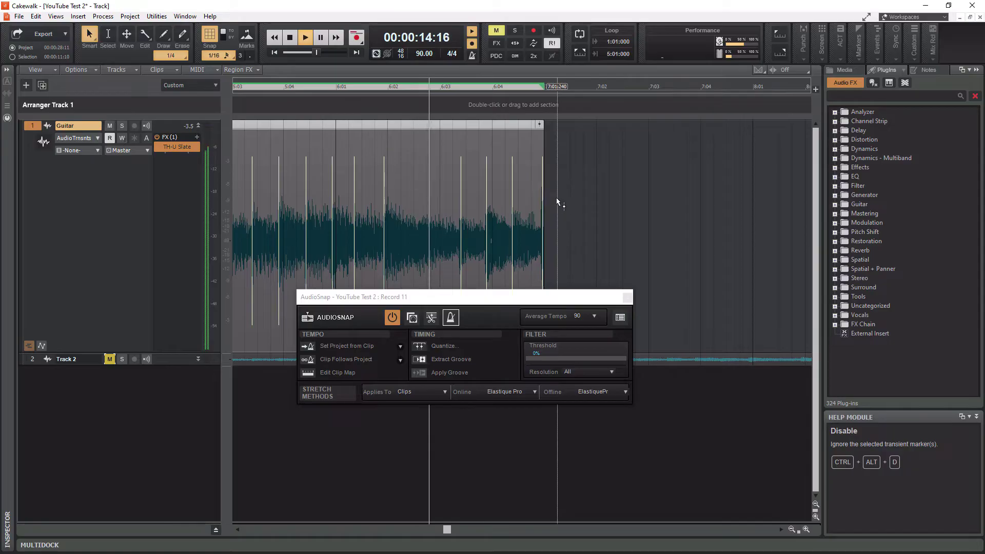
pyautogui.press('space')
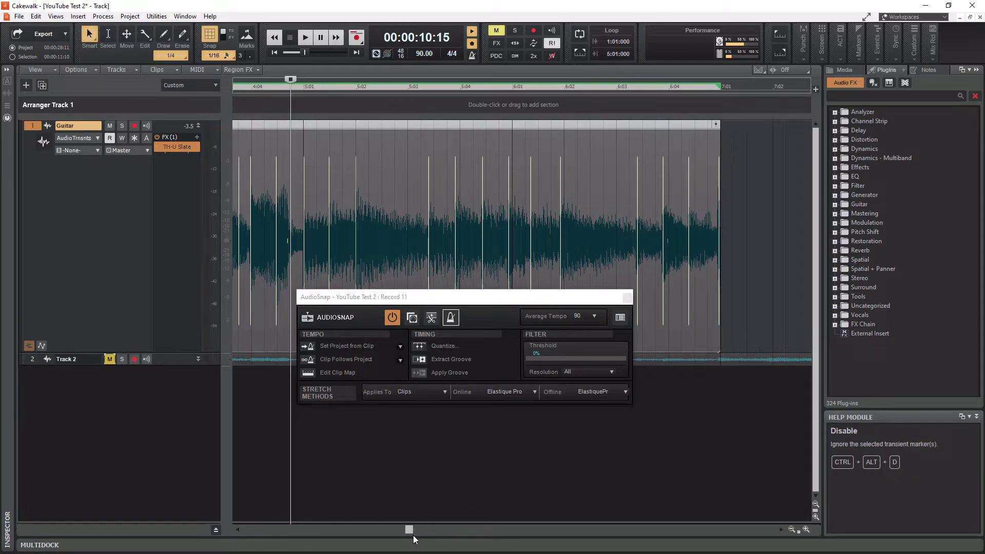
# Drag the final transient markers onto the 1/16 grid, including 4:02:240 and Marker 30 at 6:04:000
pyautogui.moveTo(411, 531); pyautogui.dragTo(351, 529)
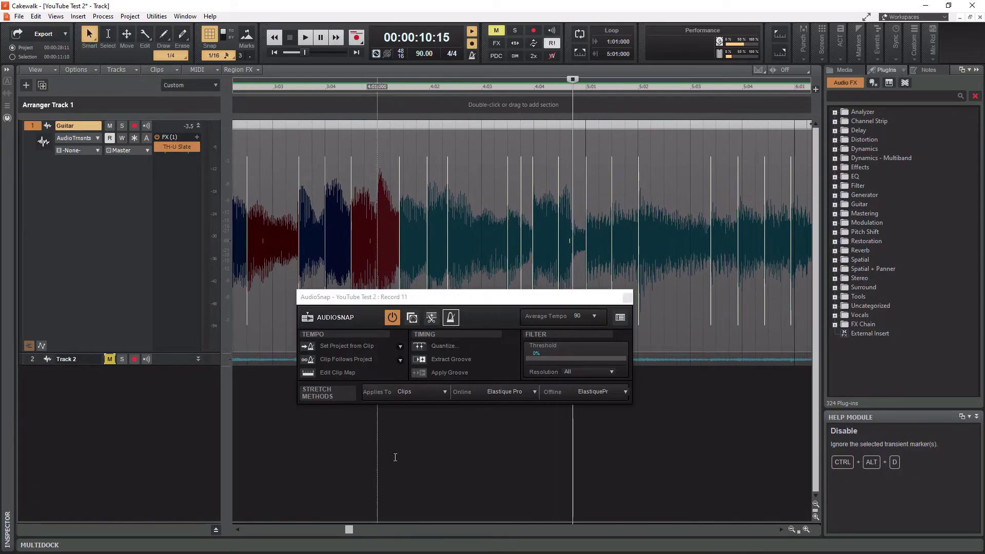
pyautogui.moveTo(427, 236)
pyautogui.mouseDown()
pyautogui.moveTo(486, 222)
pyautogui.moveTo(521, 237)
pyautogui.moveTo(636, 220)
pyautogui.mouseUp()
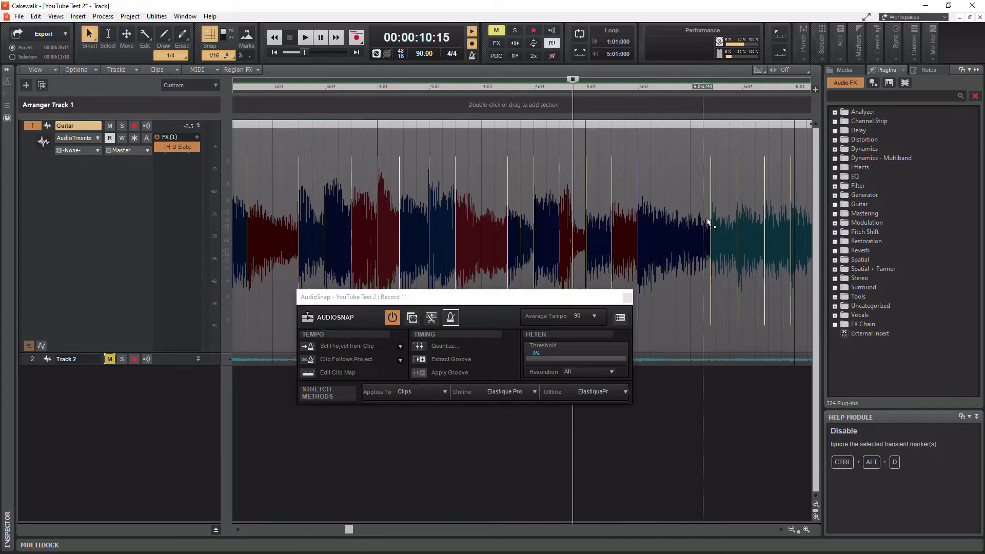
pyautogui.moveTo(711, 218); pyautogui.dragTo(796, 227)
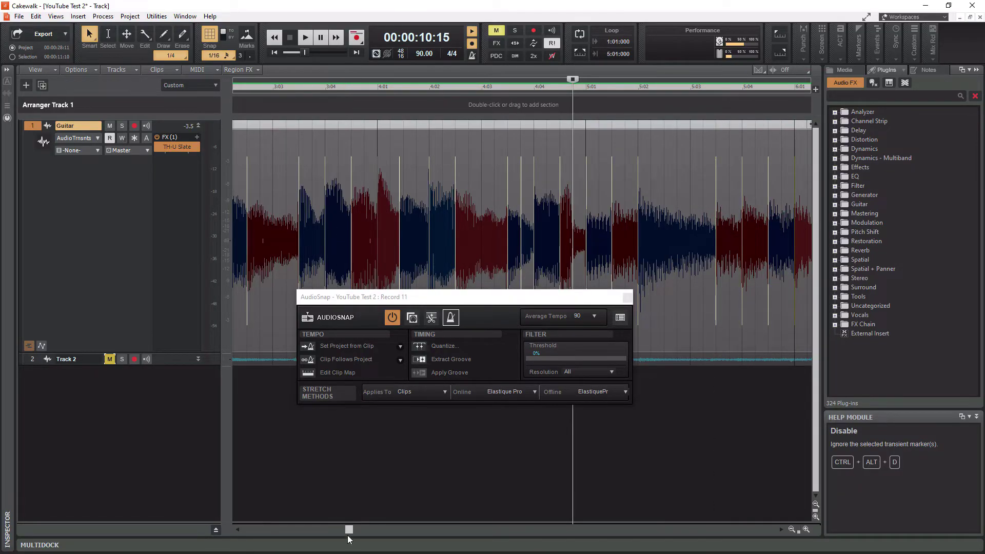
pyautogui.moveTo(349, 529); pyautogui.dragTo(424, 531)
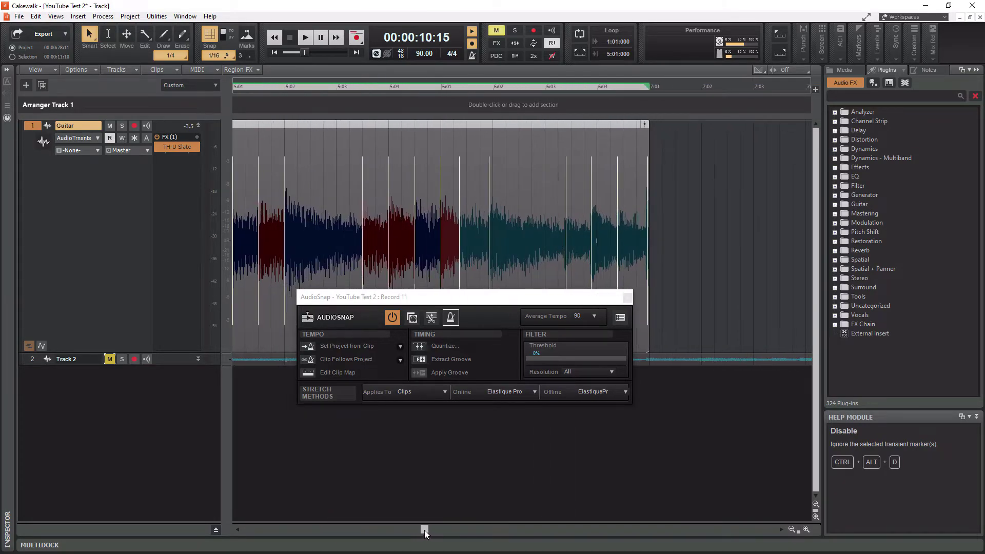
pyautogui.moveTo(491, 238); pyautogui.dragTo(488, 228)
pyautogui.moveTo(564, 219); pyautogui.dragTo(623, 220)
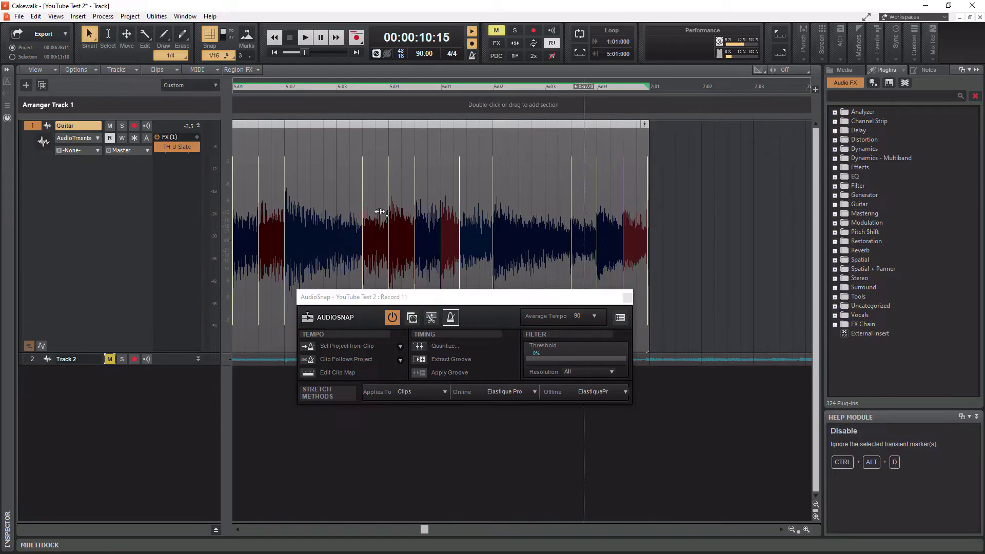
# Switch the Edit Filter to Clips and extend the guitar clip's end to reveal extra audio
pyautogui.click(97, 138)
pyautogui.click(129, 154)
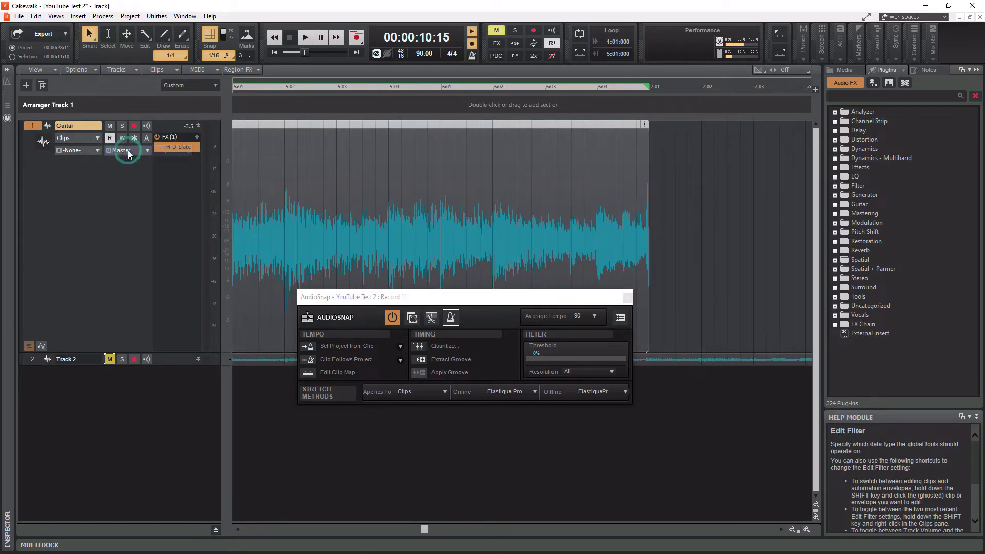
pyautogui.click(649, 206)
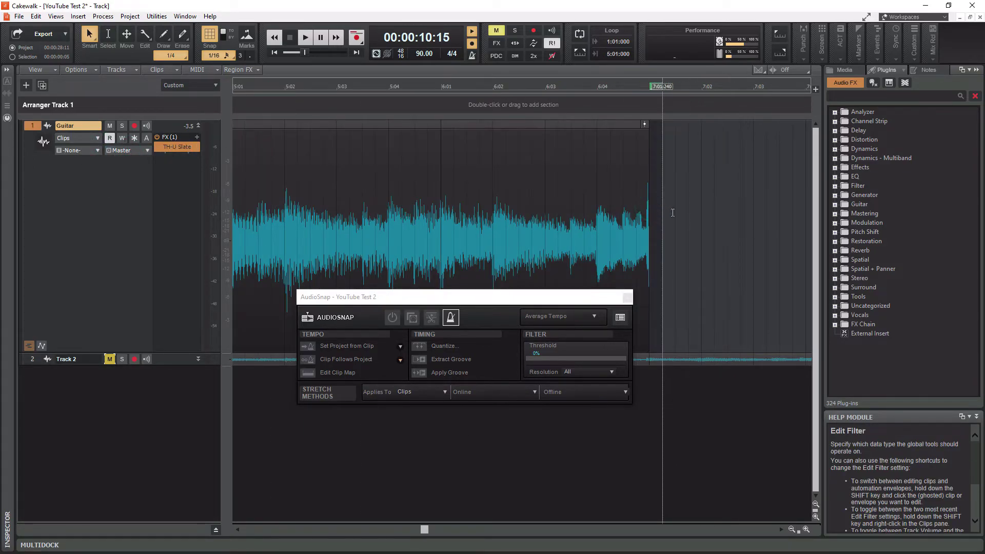
pyautogui.moveTo(647, 182); pyautogui.dragTo(662, 185)
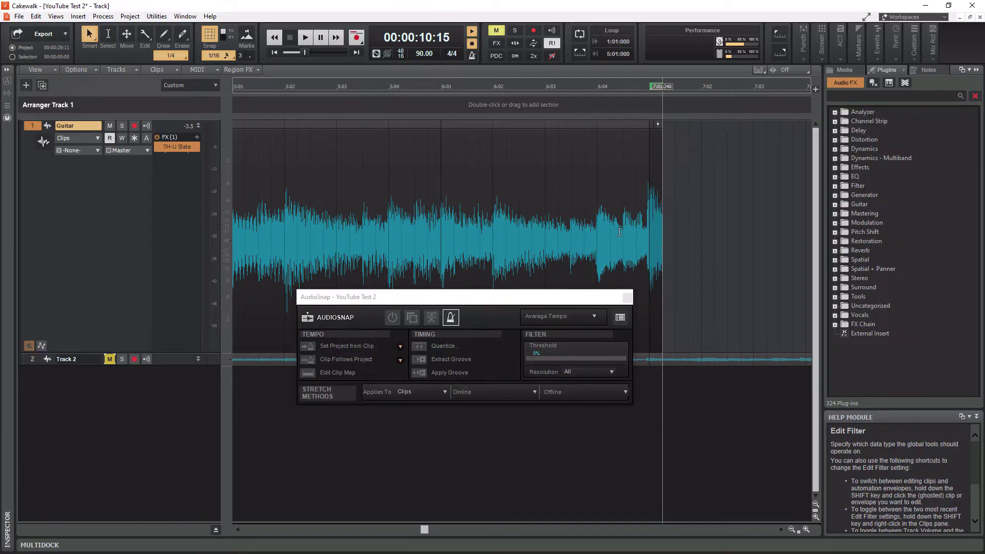
# Delete Transient Marker 33 at the clip's end and trim the clip back to about 7:01
pyautogui.click(96, 140)
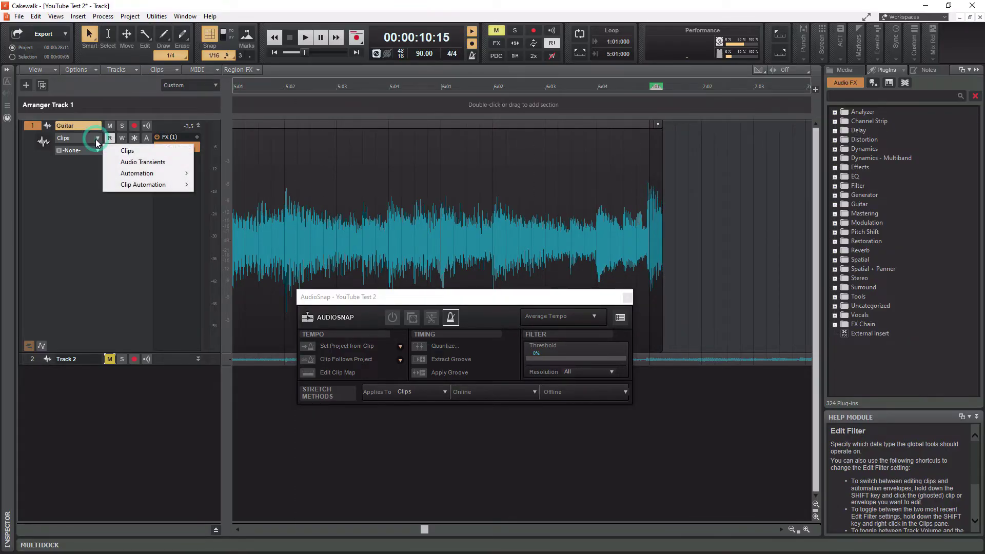
pyautogui.click(135, 164)
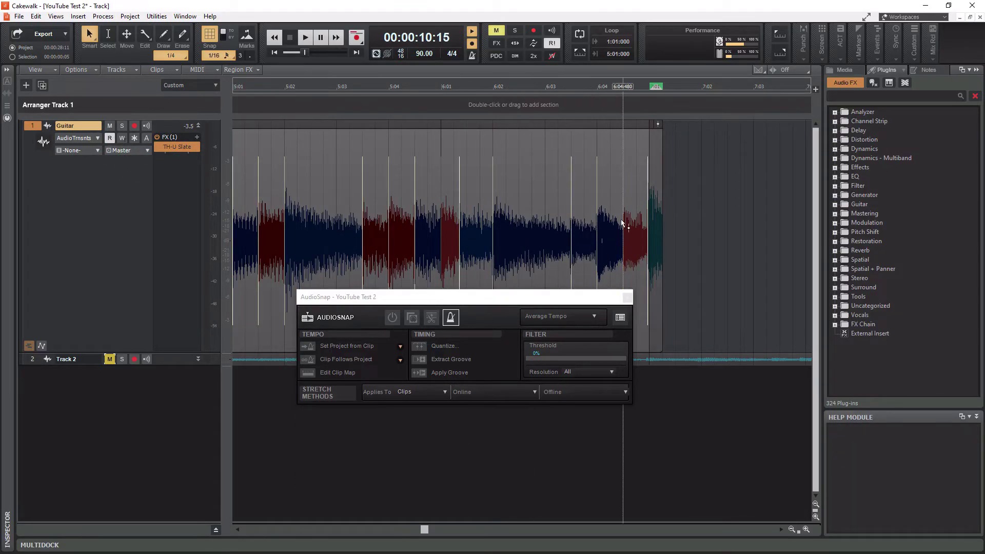
pyautogui.doubleClick(647, 235)
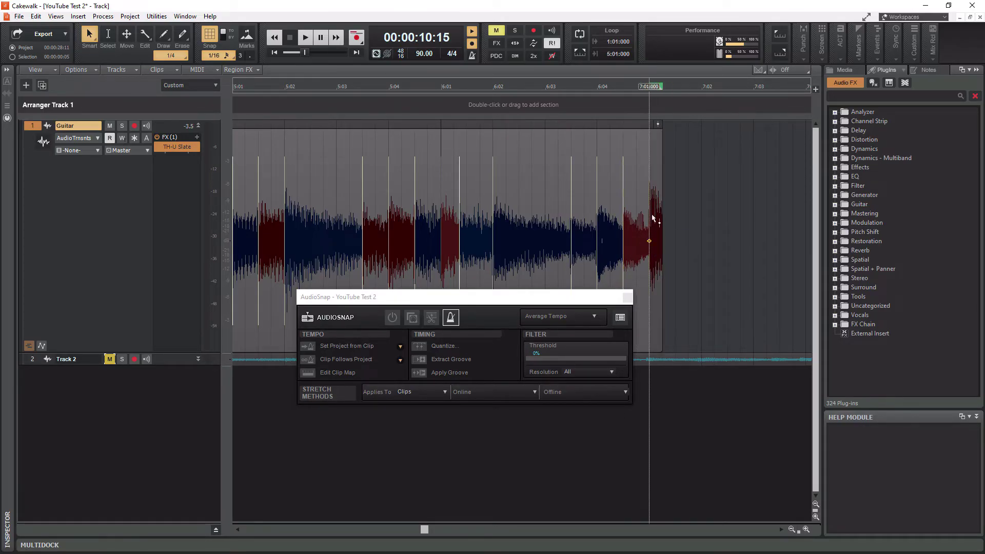
pyautogui.click(96, 138)
pyautogui.click(128, 149)
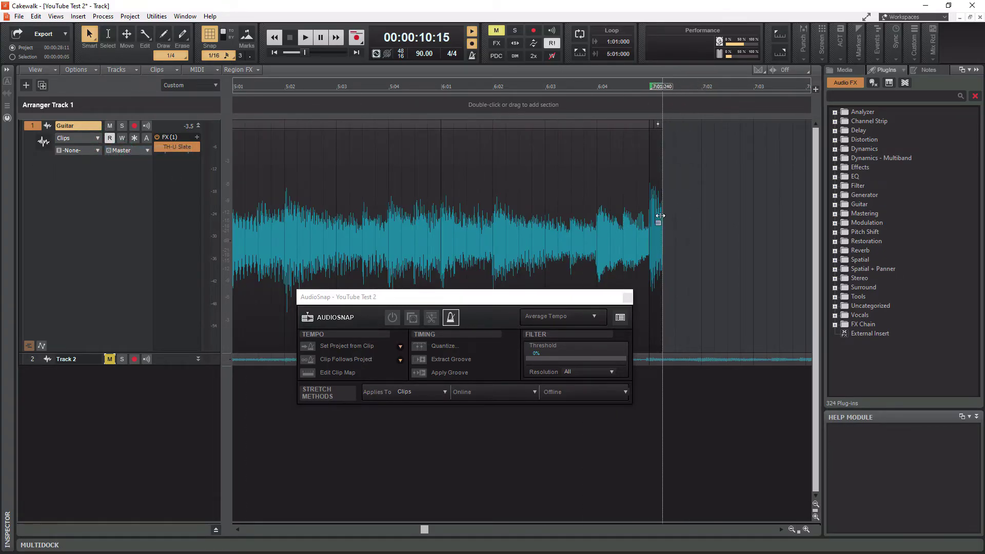
pyautogui.moveTo(660, 215); pyautogui.dragTo(645, 222)
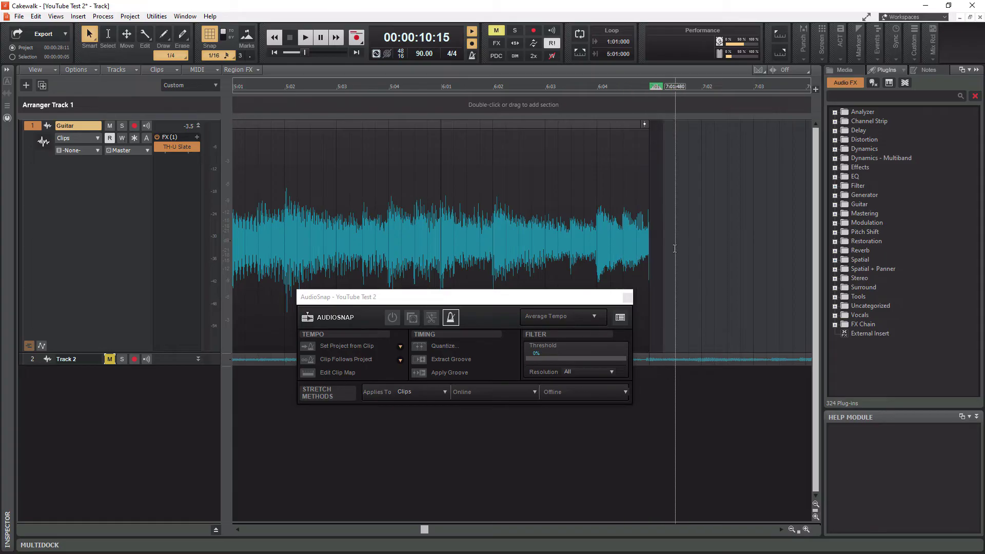
pyautogui.click(96, 138)
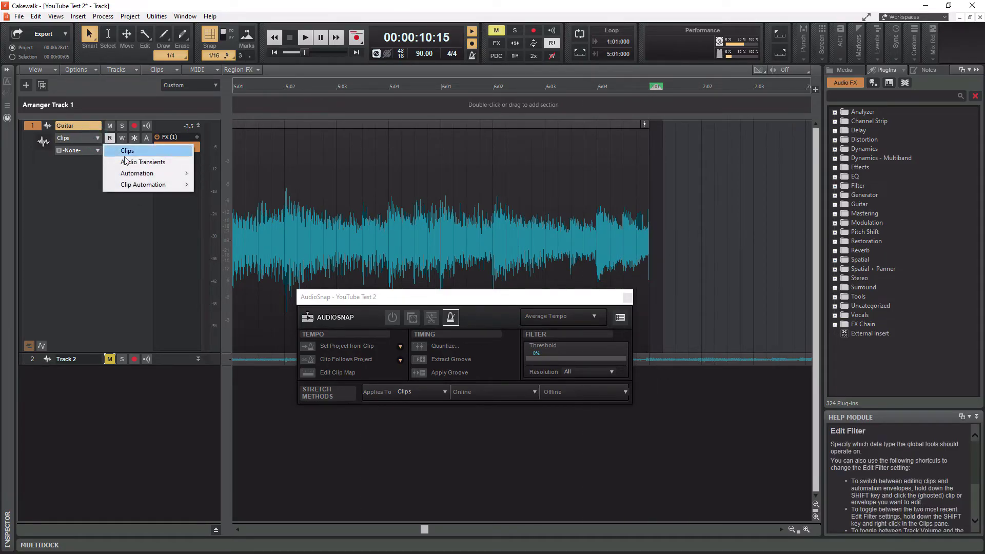
# Show Audio Transients again, play Record 11 from before its start, then select the clip
pyautogui.click(157, 161)
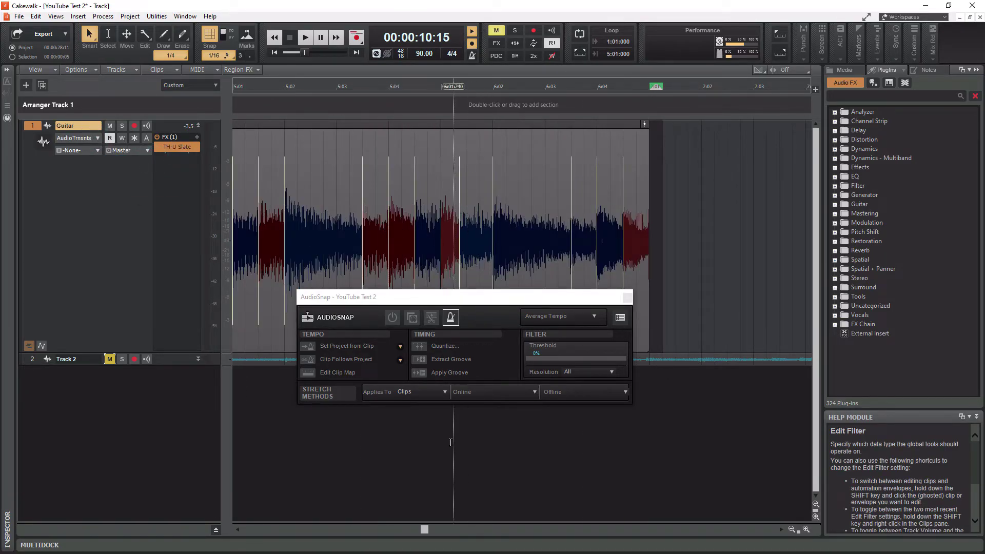
pyautogui.moveTo(423, 531); pyautogui.dragTo(316, 534)
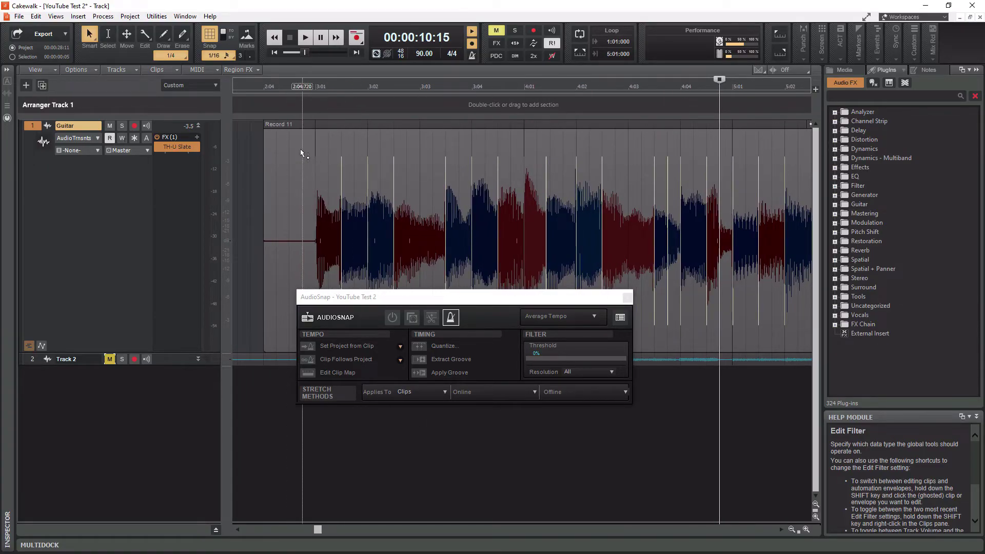
pyautogui.click(291, 93)
pyautogui.press('space')
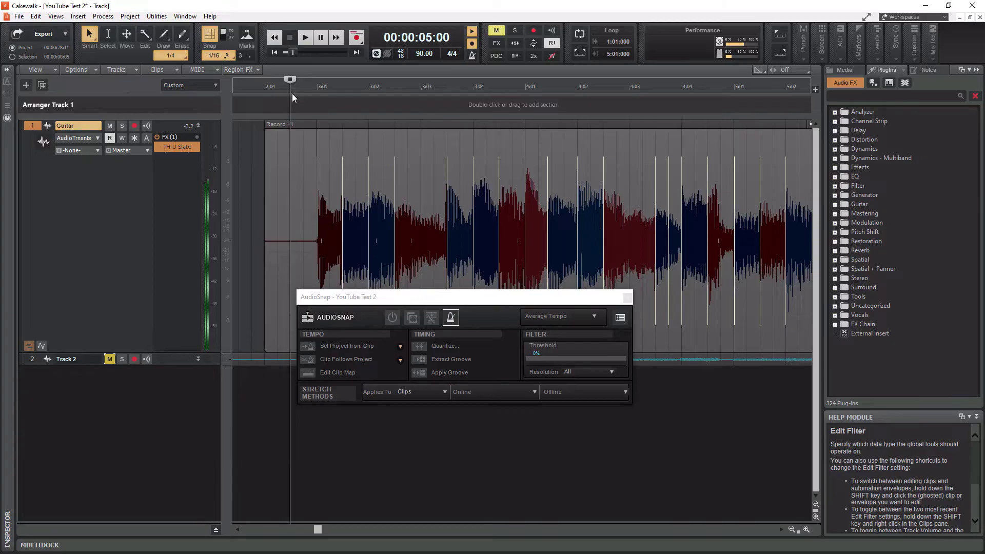
pyautogui.click(430, 237)
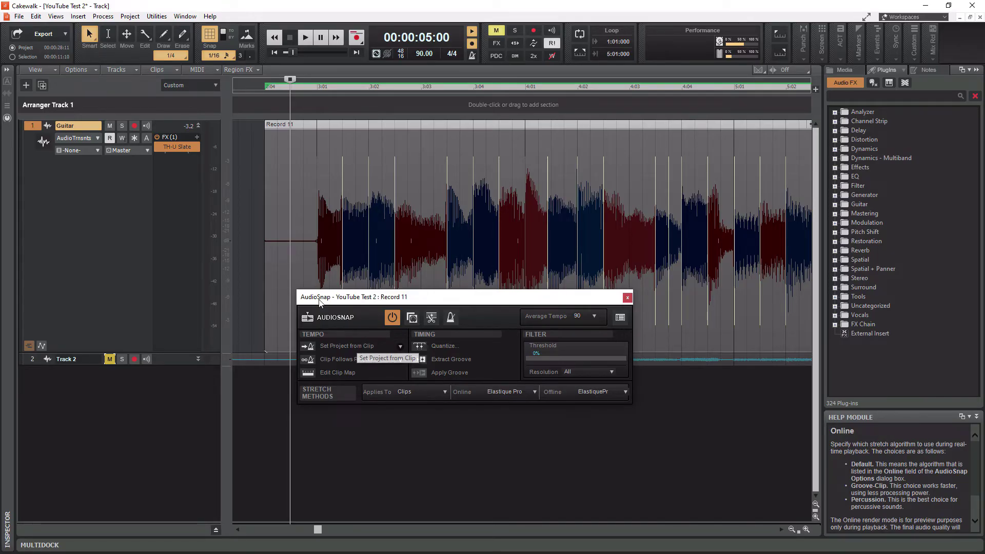
# Bounce the Record 11 clip to render its AudioSnap stretch edits
pyautogui.rightClick(328, 124)
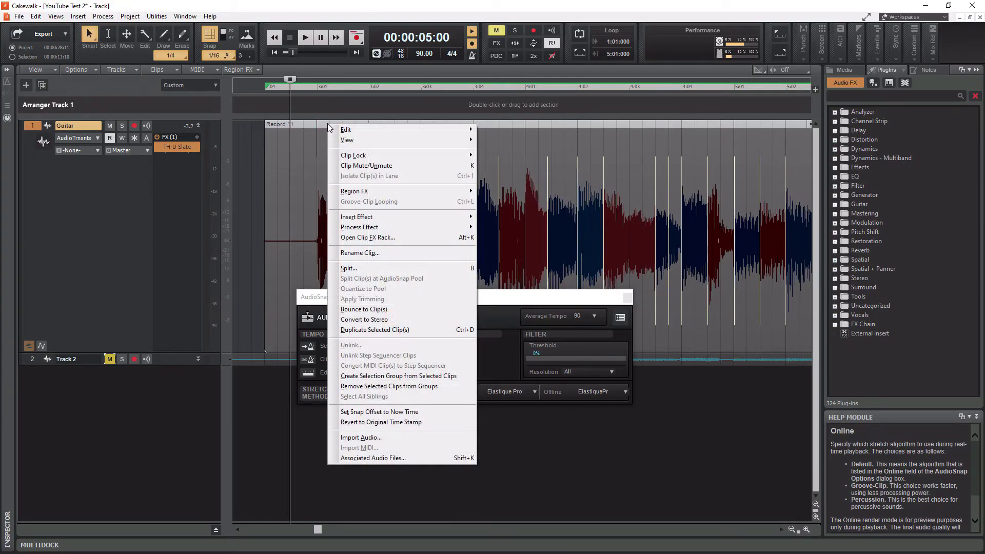
pyautogui.click(362, 309)
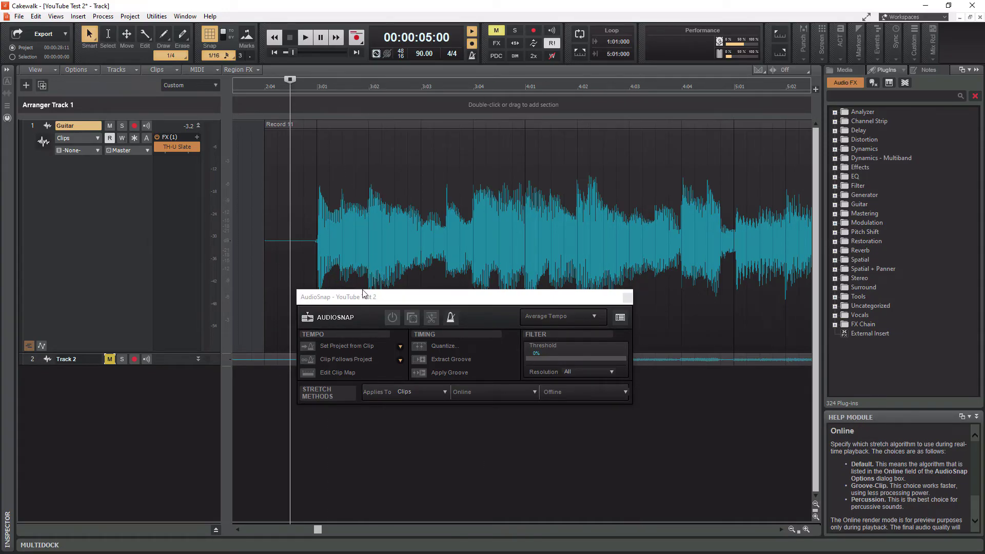
pyautogui.moveTo(362, 294); pyautogui.dragTo(588, 79)
# Insert a new audio Track 3 and copy the Record 11 clip onto it
pyautogui.rightClick(88, 397)
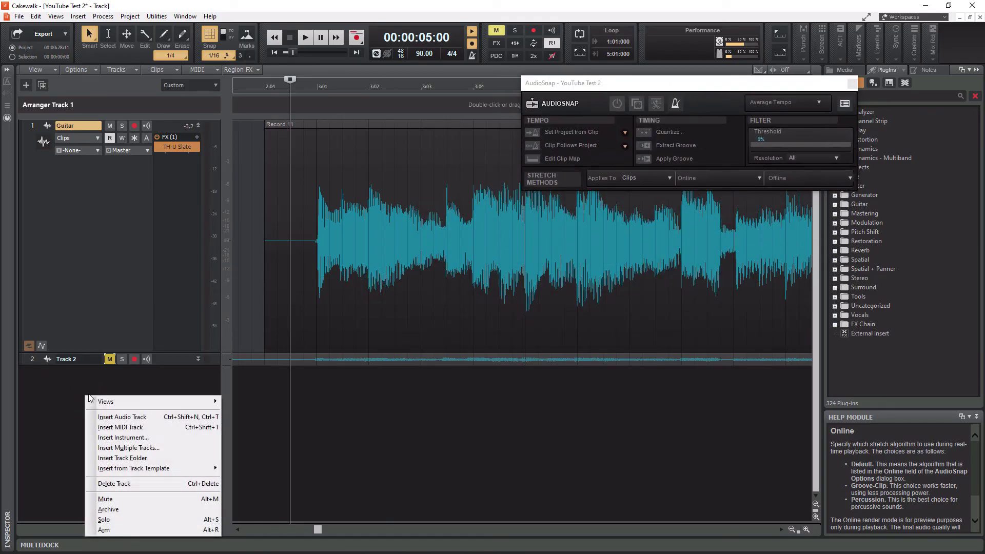
pyautogui.click(121, 416)
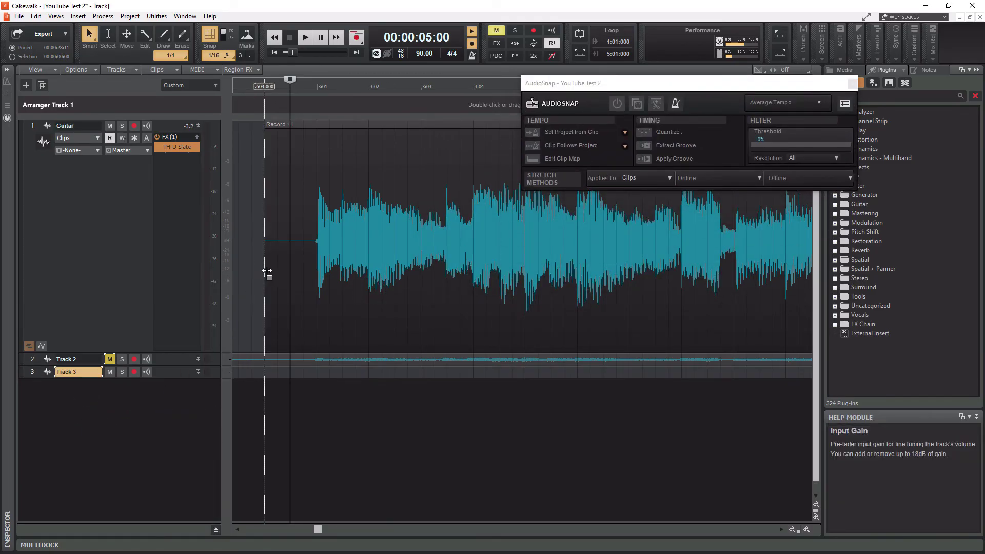
pyautogui.click(318, 124)
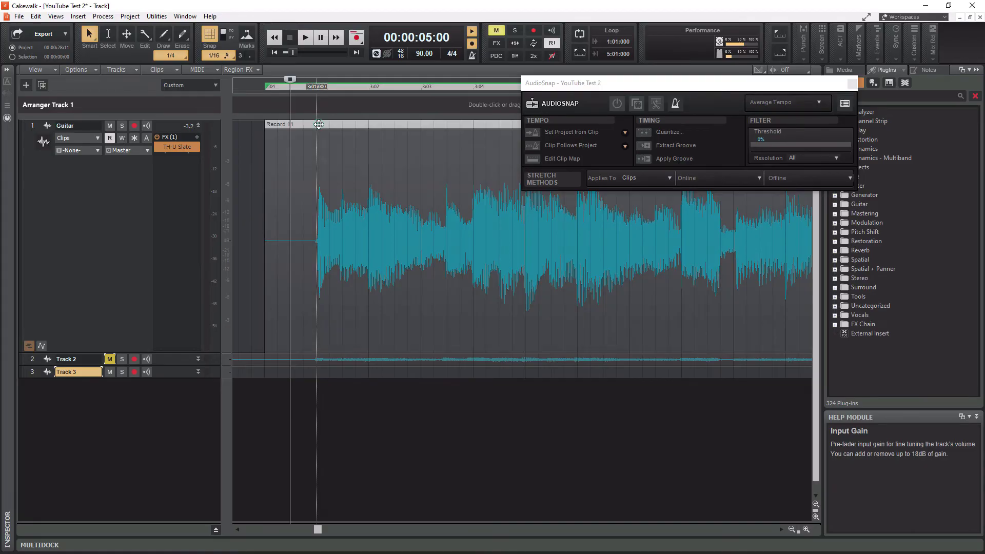
pyautogui.moveTo(318, 124); pyautogui.dragTo(318, 370)
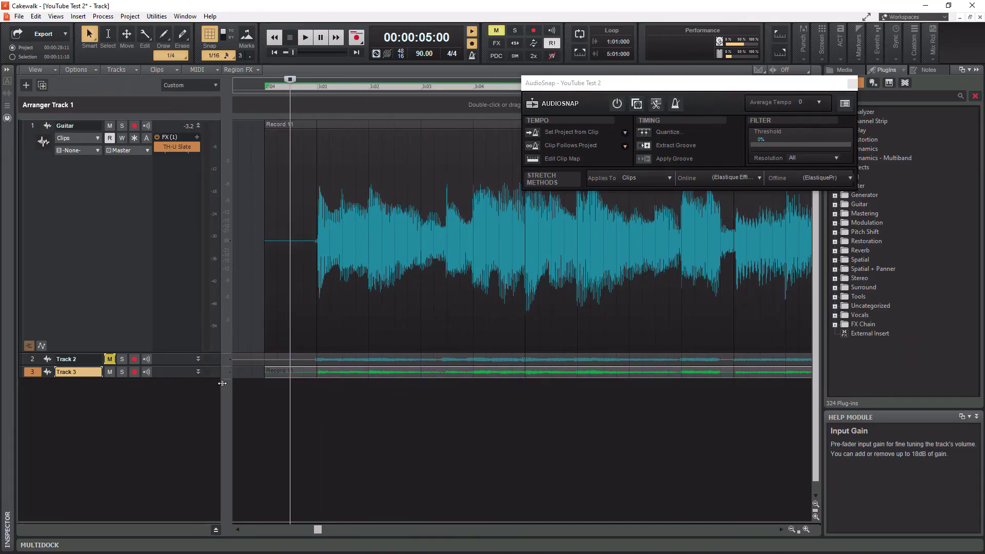
pyautogui.click(391, 191)
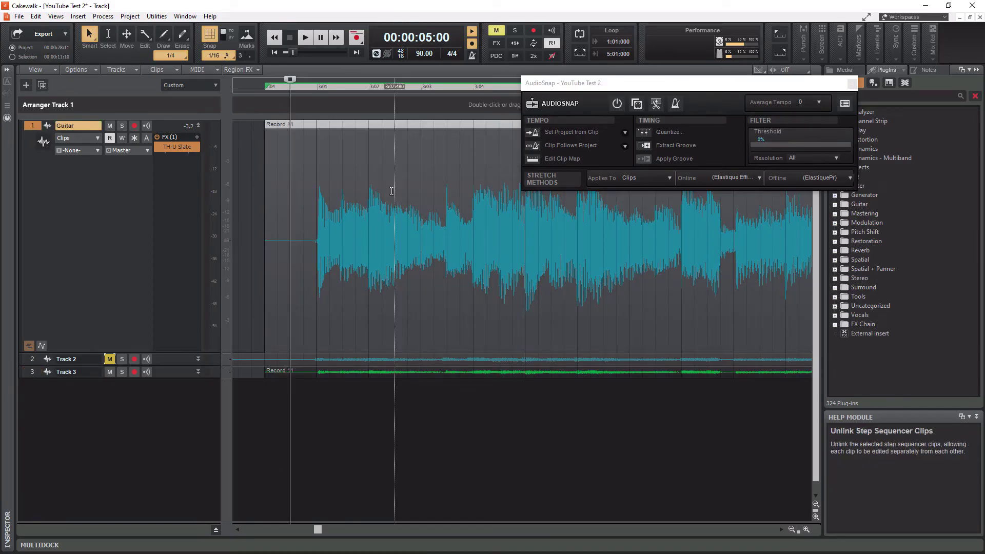